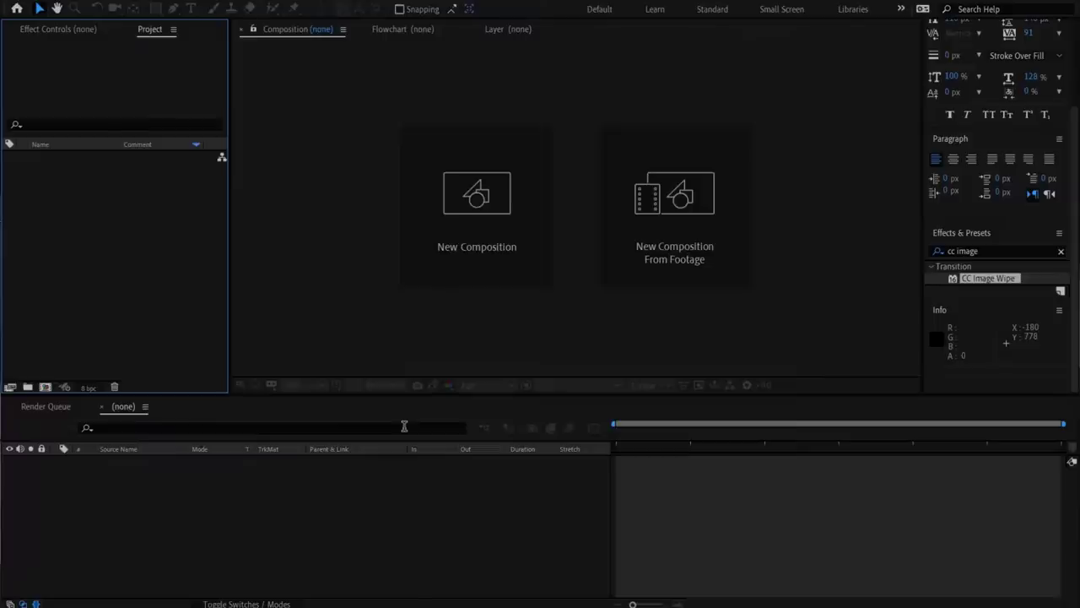
# Step: Create a 1920×1080 Comp 1 and set its duration to 0:00:10:11
pyautogui.click(513, 240)
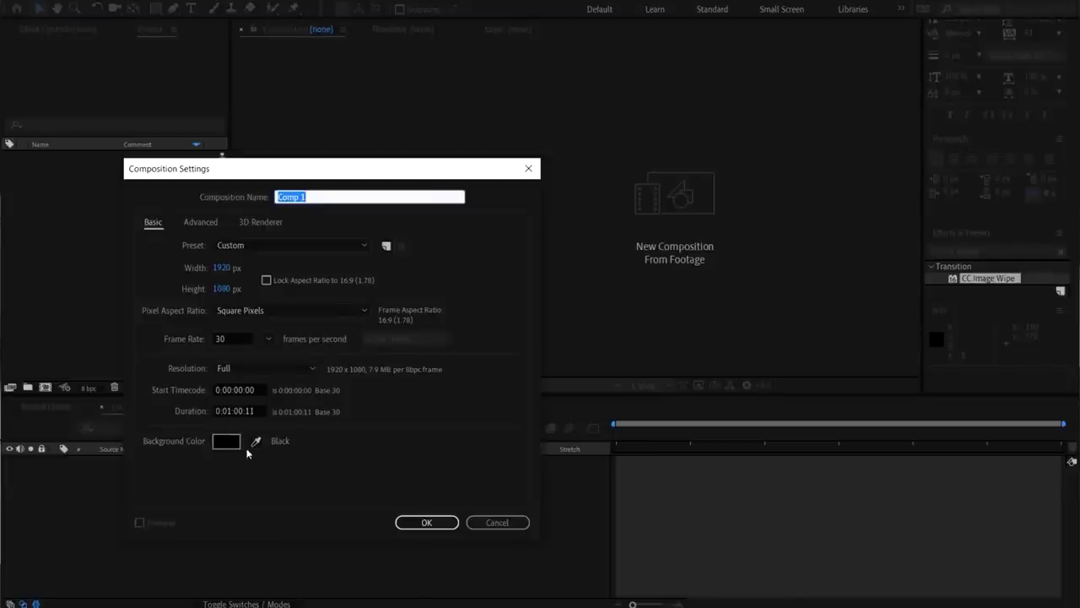
pyautogui.click(407, 523)
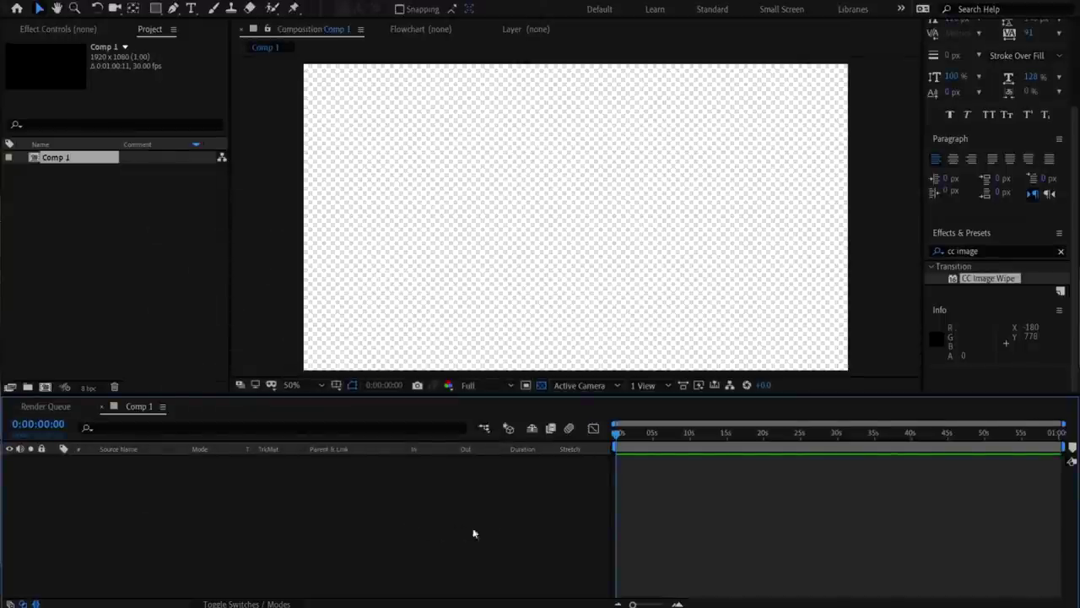
pyautogui.click(67, 5)
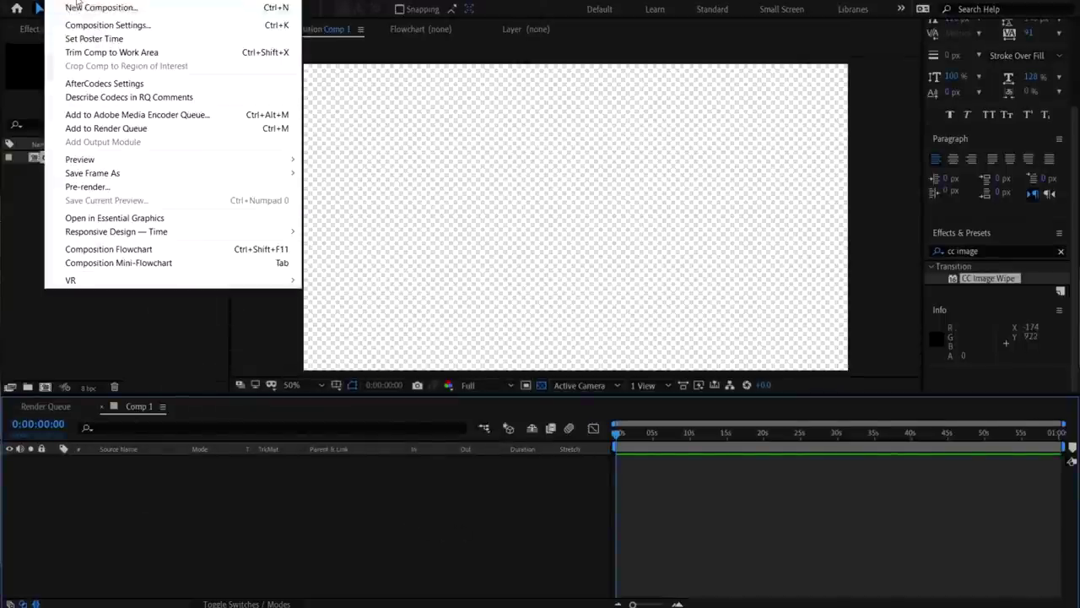
pyautogui.click(127, 22)
pyautogui.click(235, 411)
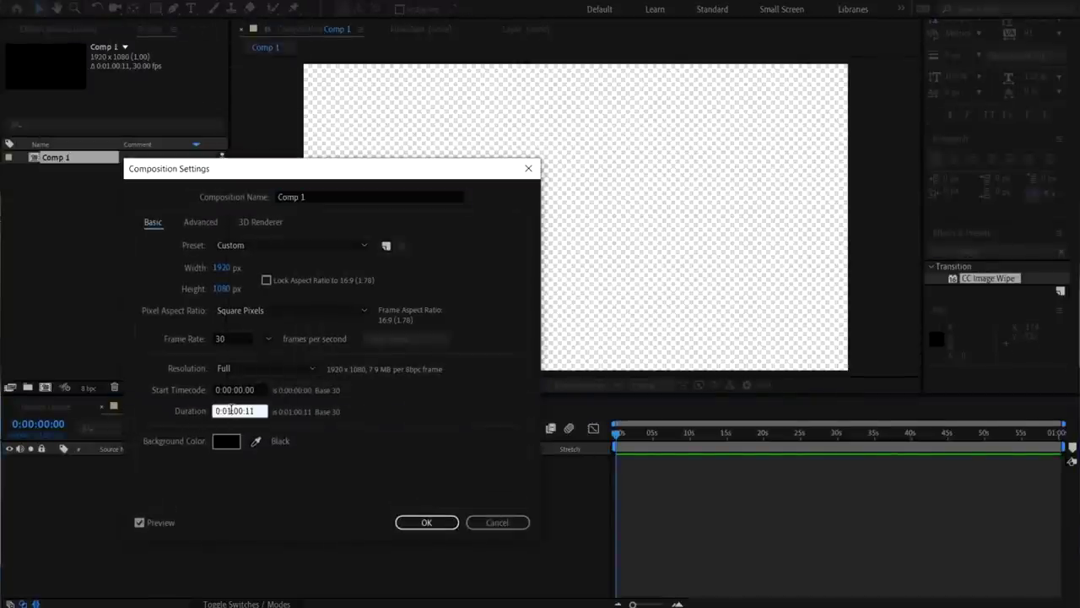
pyautogui.press('BackSpace')
pyautogui.write('0:')
pyautogui.write('11')
pyautogui.click(451, 522)
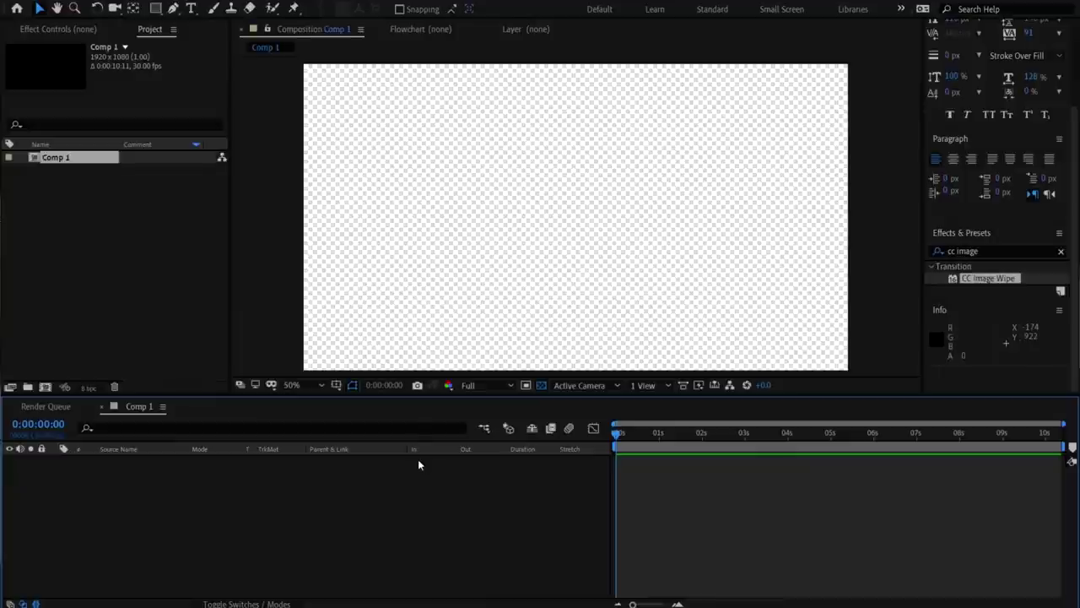
pyautogui.press(',')
# Step: Add a text layer with GOLD on the first line and ANIMATION on the second
pyautogui.press('.')
pyautogui.click(192, 8)
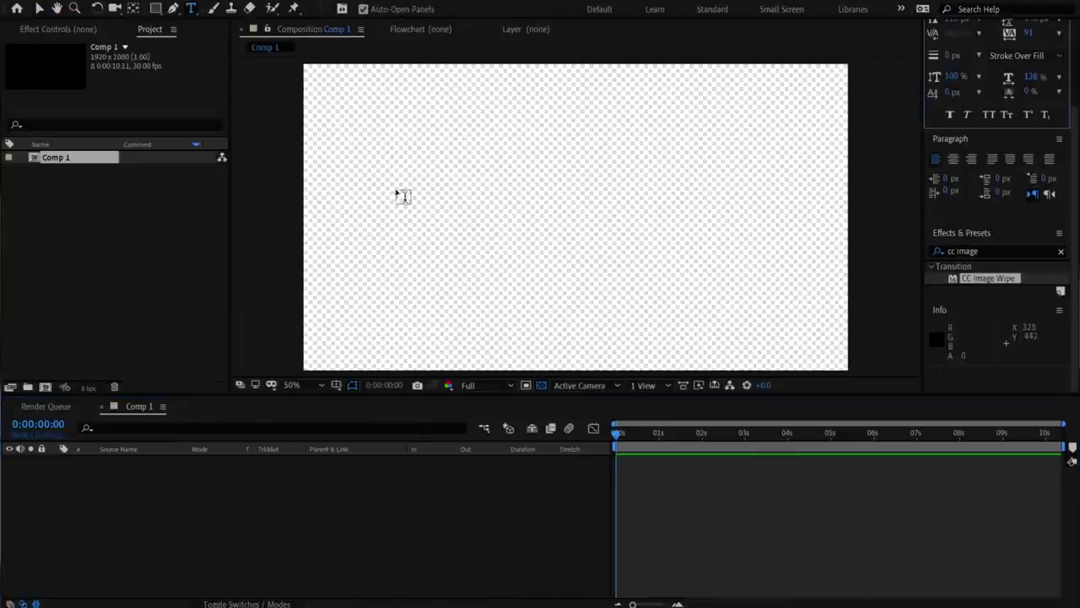
pyautogui.click(414, 191)
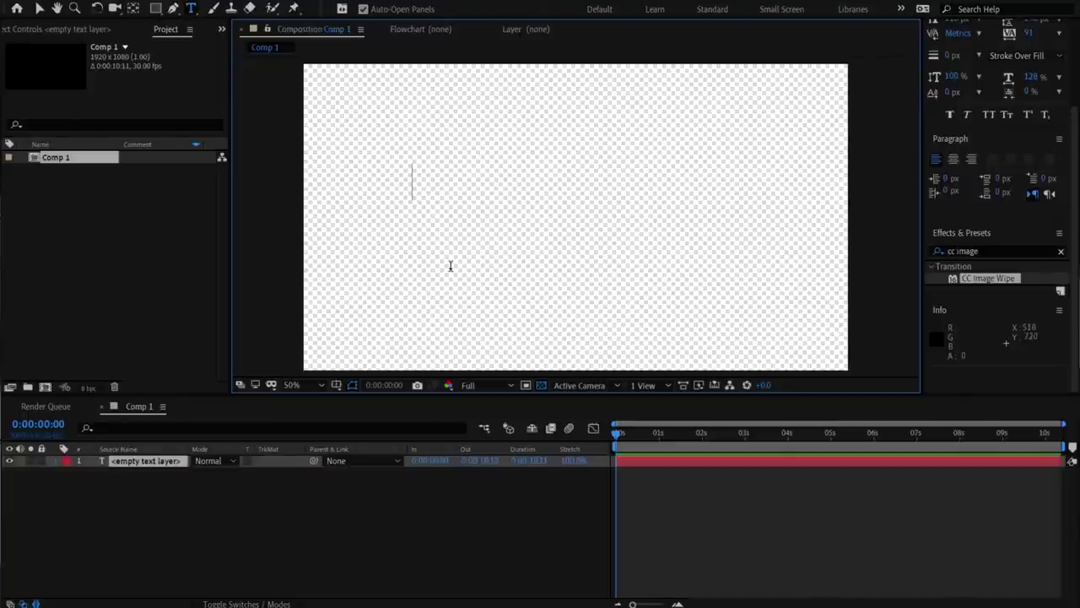
pyautogui.write('go')
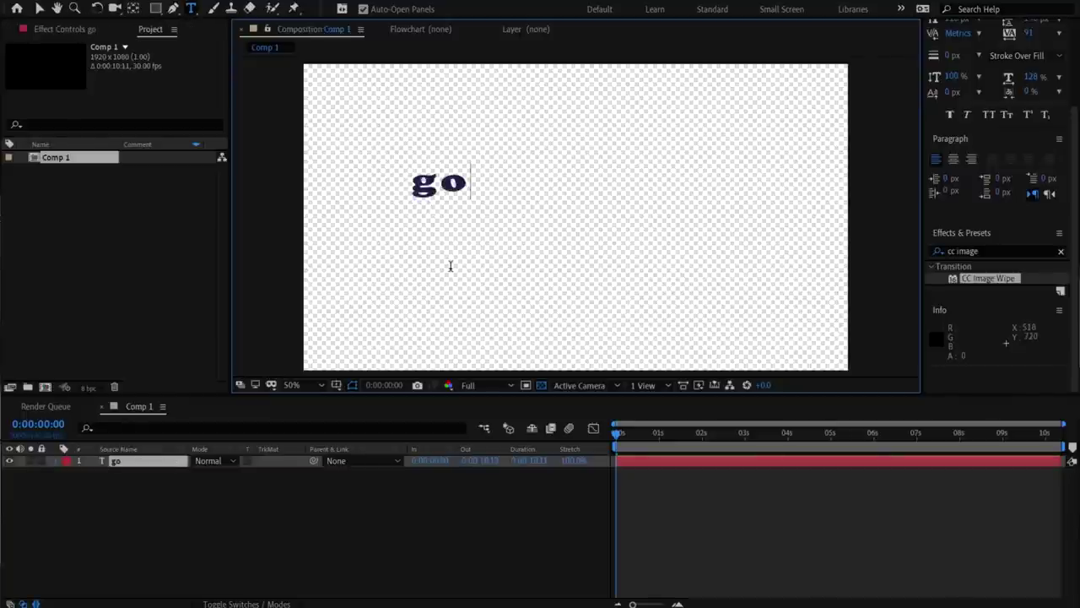
pyautogui.press('BackSpace')
pyautogui.press('BackSpace')
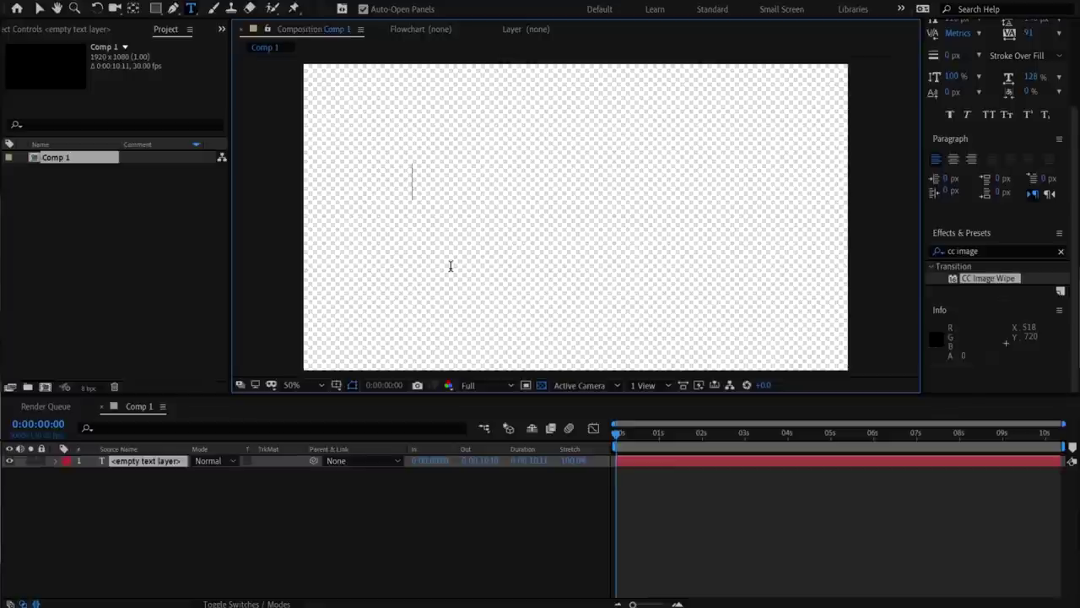
pyautogui.write('GOLD')
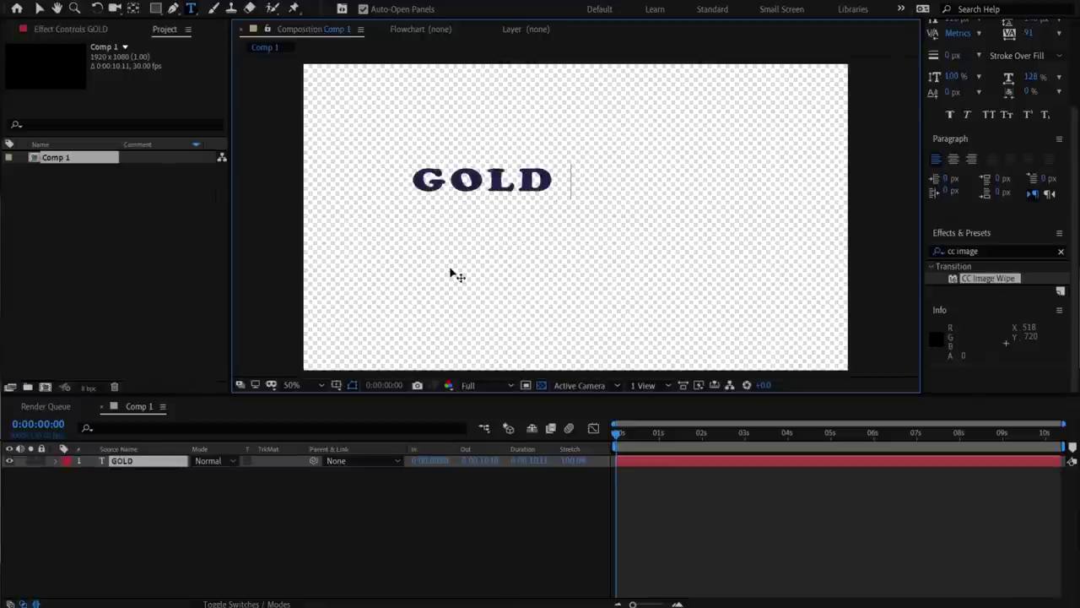
pyautogui.press('Return')
pyautogui.write('ANI')
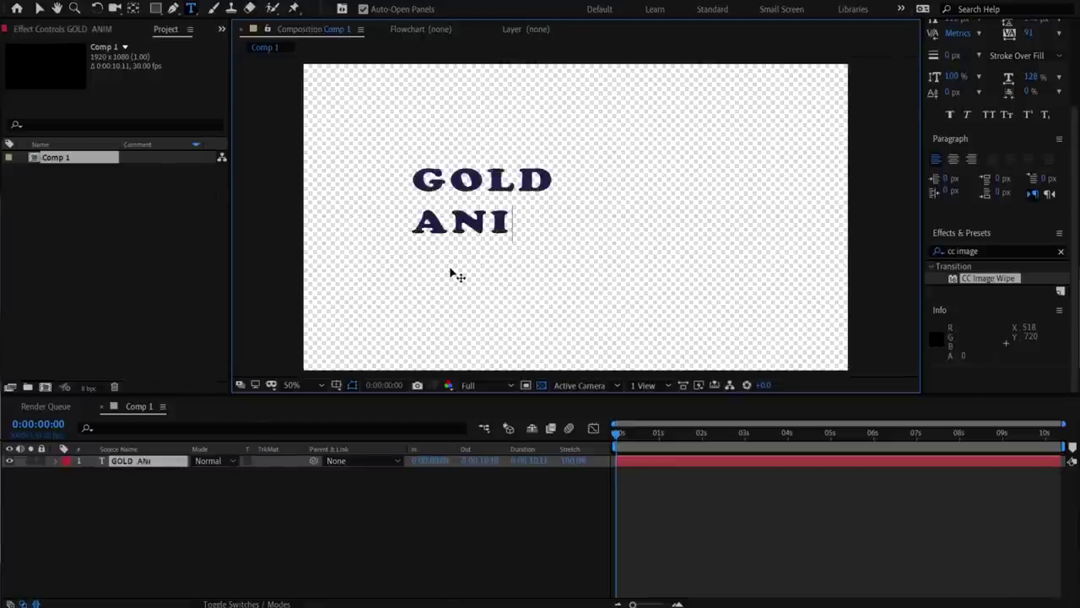
pyautogui.write('MATI')
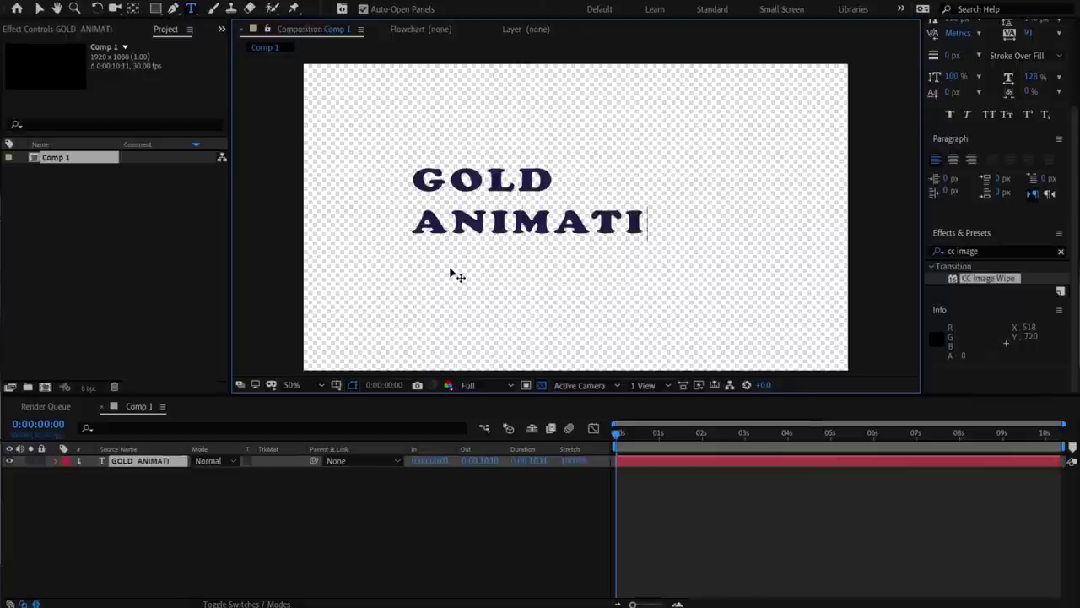
pyautogui.write('ON')
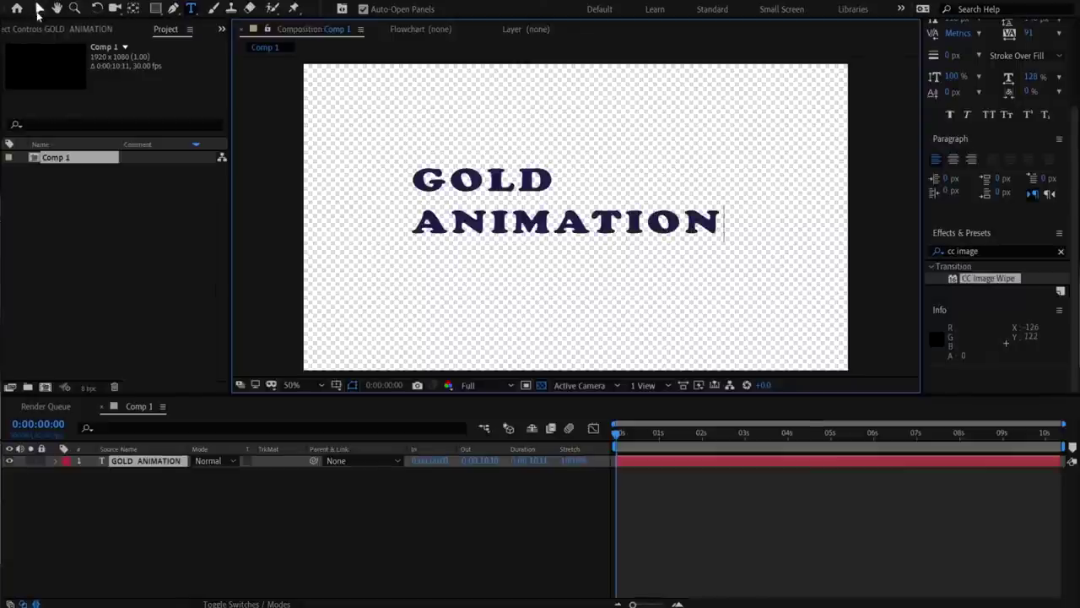
pyautogui.click(38, 10)
# Step: Centre-align the two text lines and move the text to the middle of the frame
pyautogui.click(954, 160)
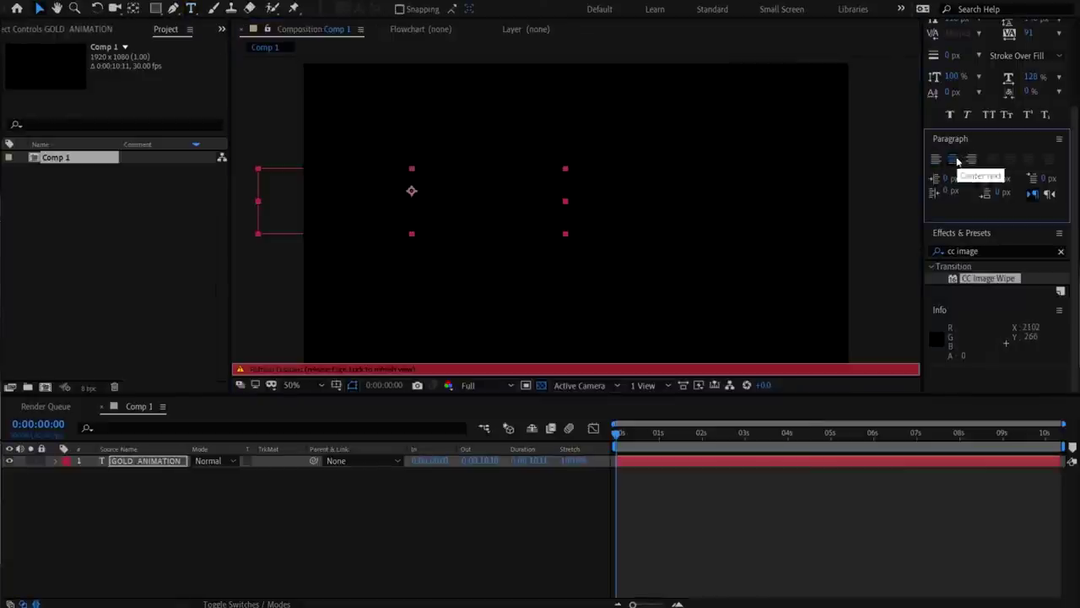
pyautogui.moveTo(478, 228); pyautogui.dragTo(649, 256)
pyautogui.click(1061, 250)
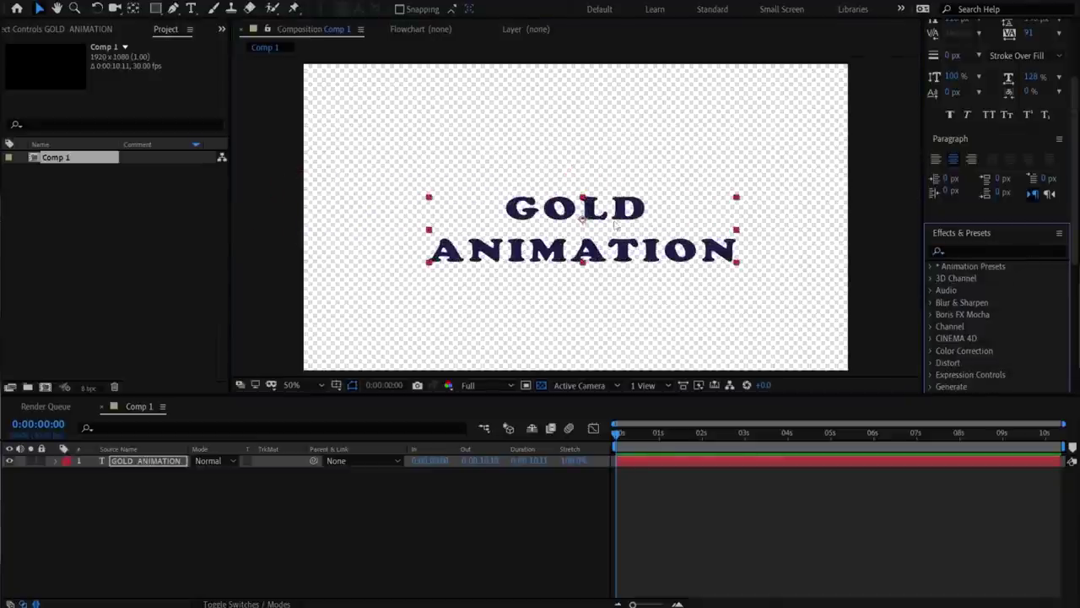
pyautogui.moveTo(548, 246); pyautogui.dragTo(538, 259)
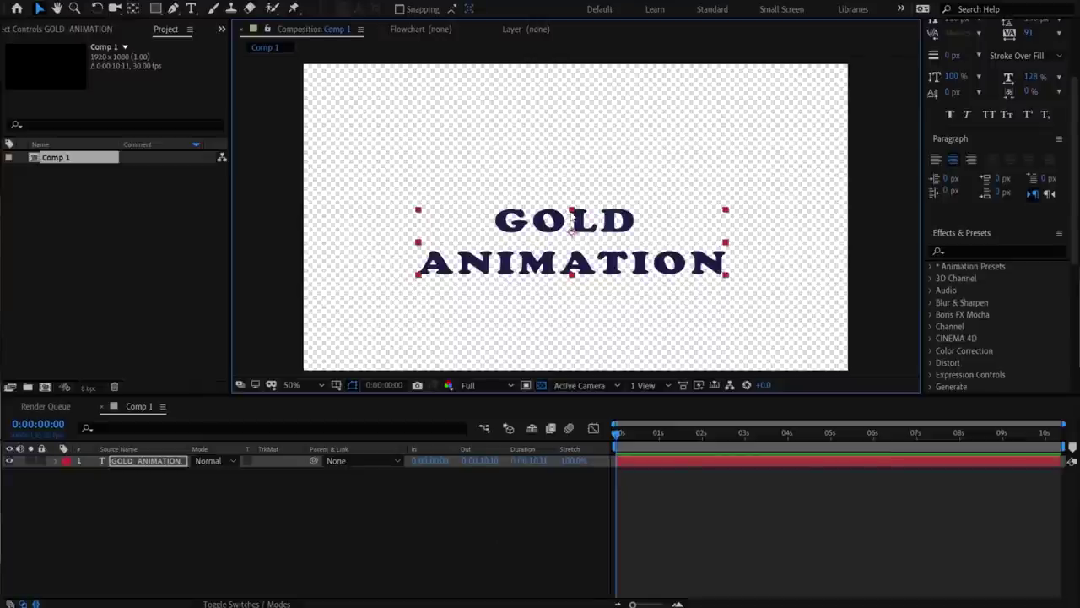
# Step: Stretch the GOLD ANIMATION text vertically to make it taller
pyautogui.moveTo(571, 211); pyautogui.dragTo(573, 213)
pyautogui.click(574, 192)
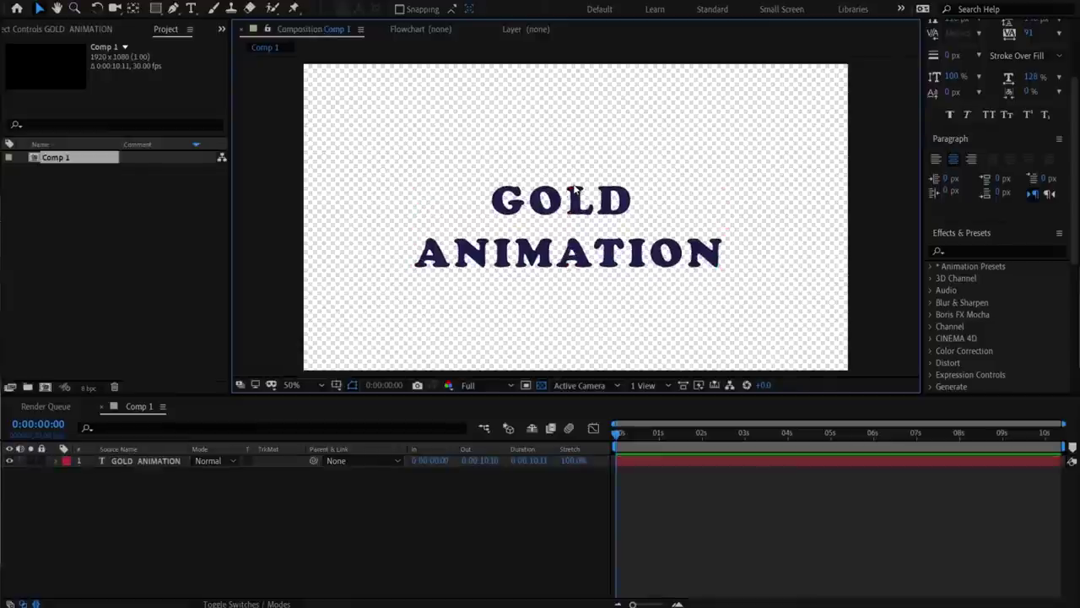
pyautogui.click(570, 210)
pyautogui.moveTo(569, 187); pyautogui.dragTo(570, 182)
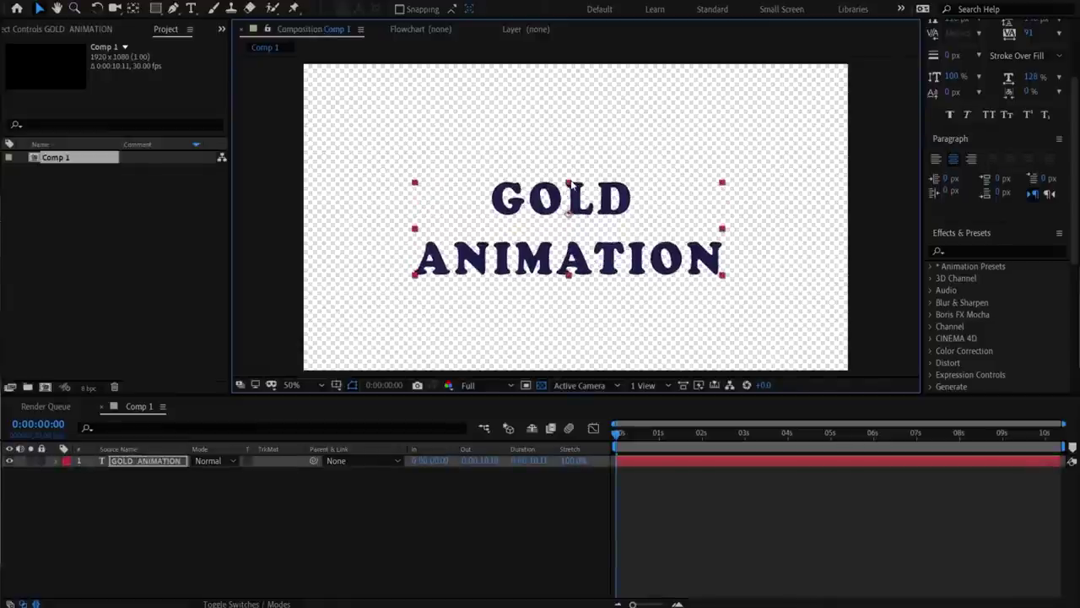
pyautogui.click(305, 487)
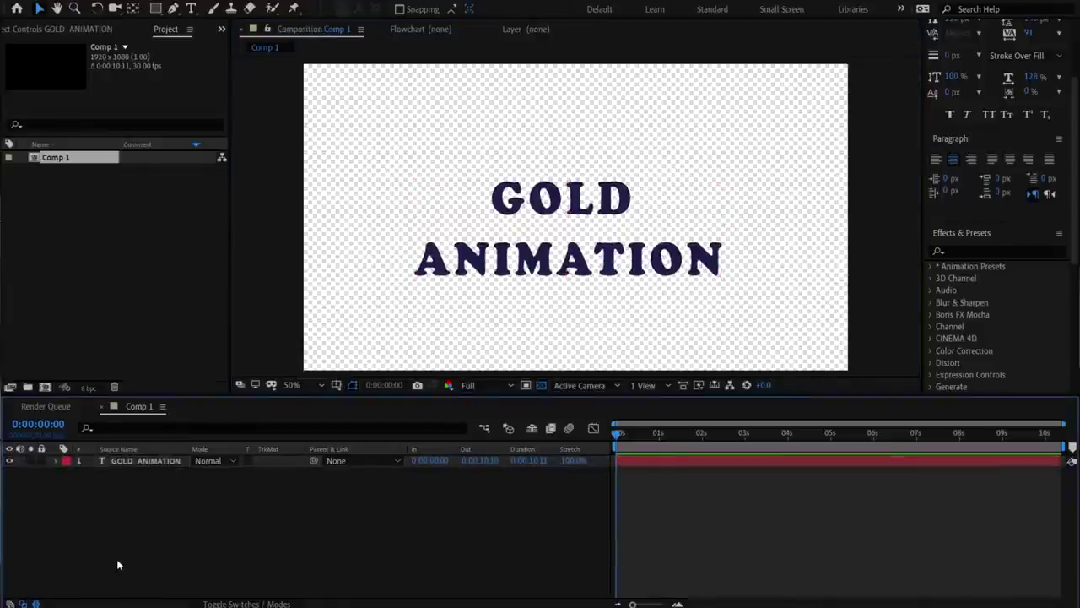
# Step: Import the golden glitter image into the project and place it in Comp 1
pyautogui.hotkey('alt', 'Tab')
pyautogui.moveTo(667, 168); pyautogui.dragTo(207, 273)
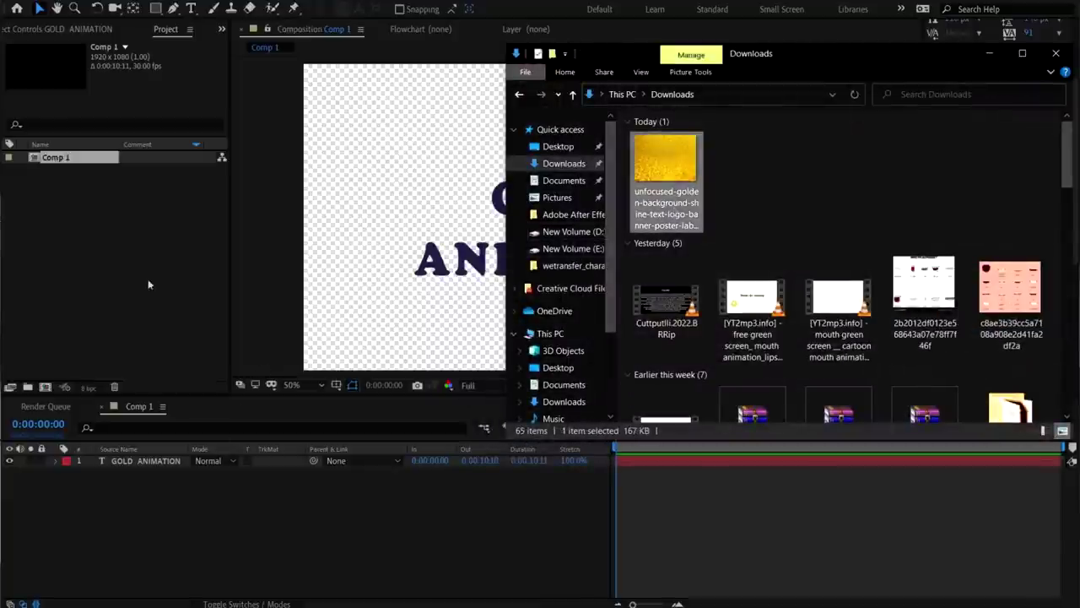
pyautogui.click(990, 53)
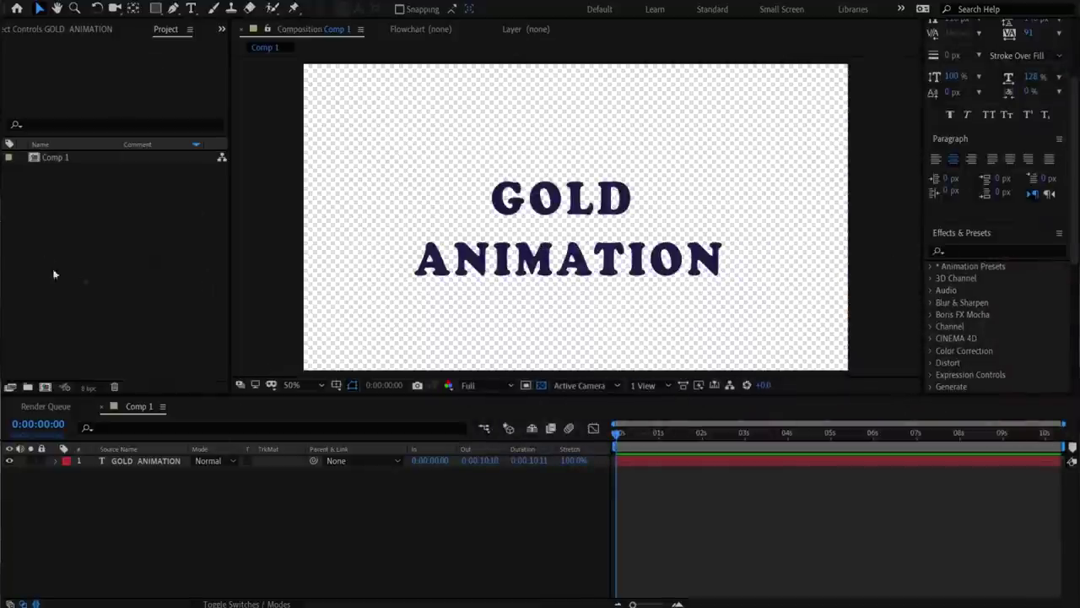
pyautogui.moveTo(76, 157); pyautogui.dragTo(549, 222)
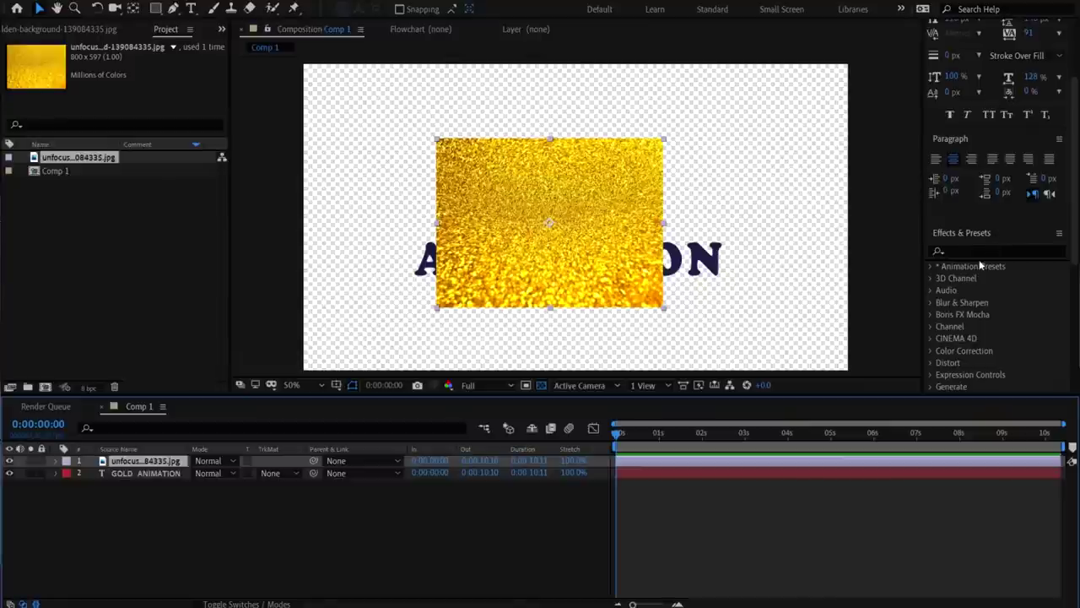
# Step: Apply CC RepeTile to the golden image layer
pyautogui.click(976, 250)
pyautogui.write('cc')
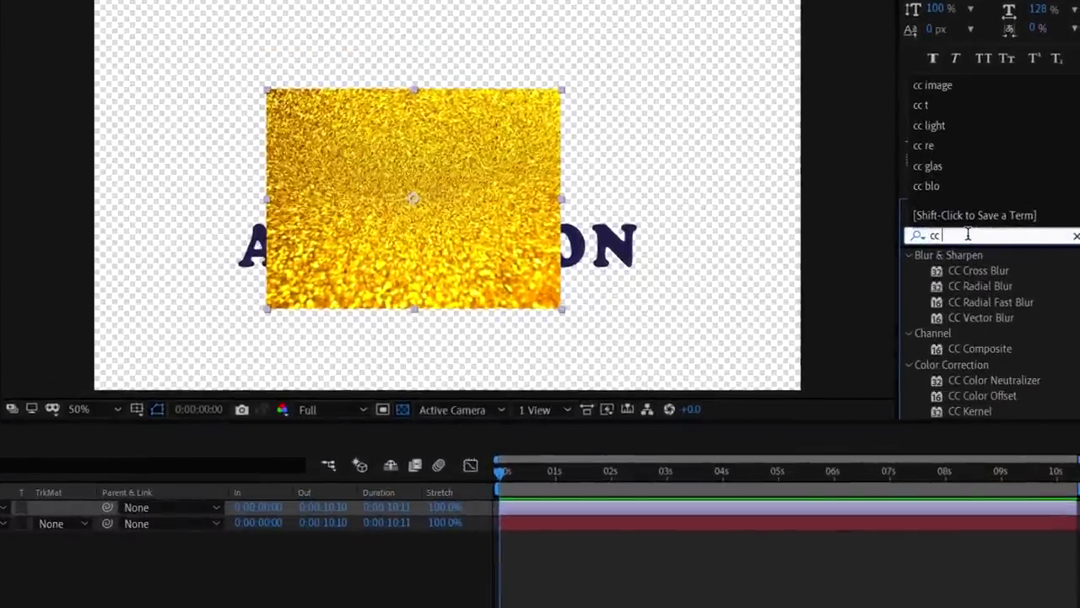
pyautogui.write(' re')
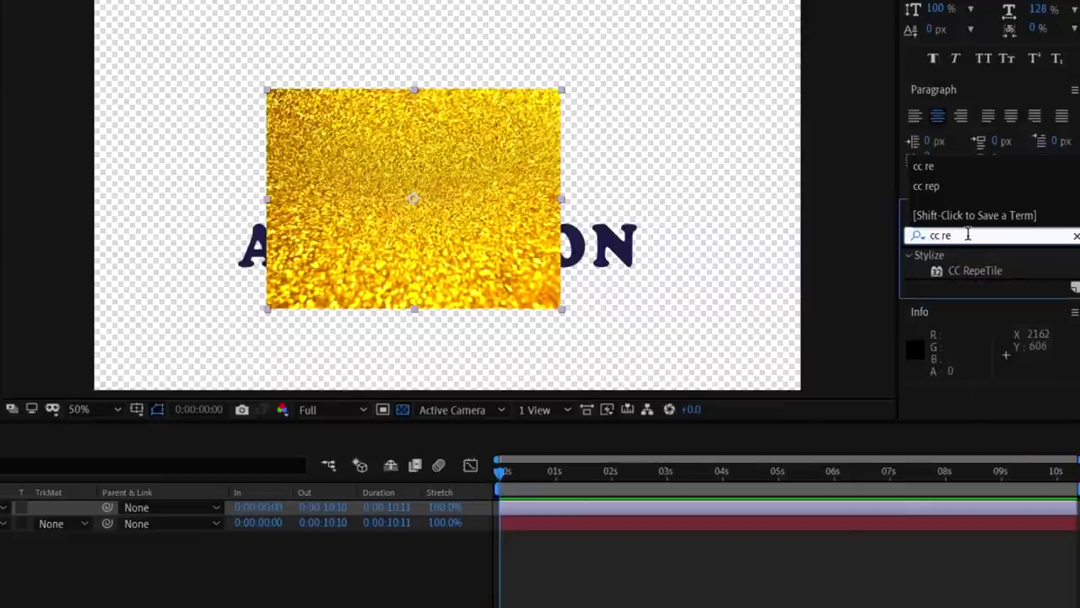
pyautogui.moveTo(976, 270); pyautogui.dragTo(597, 239)
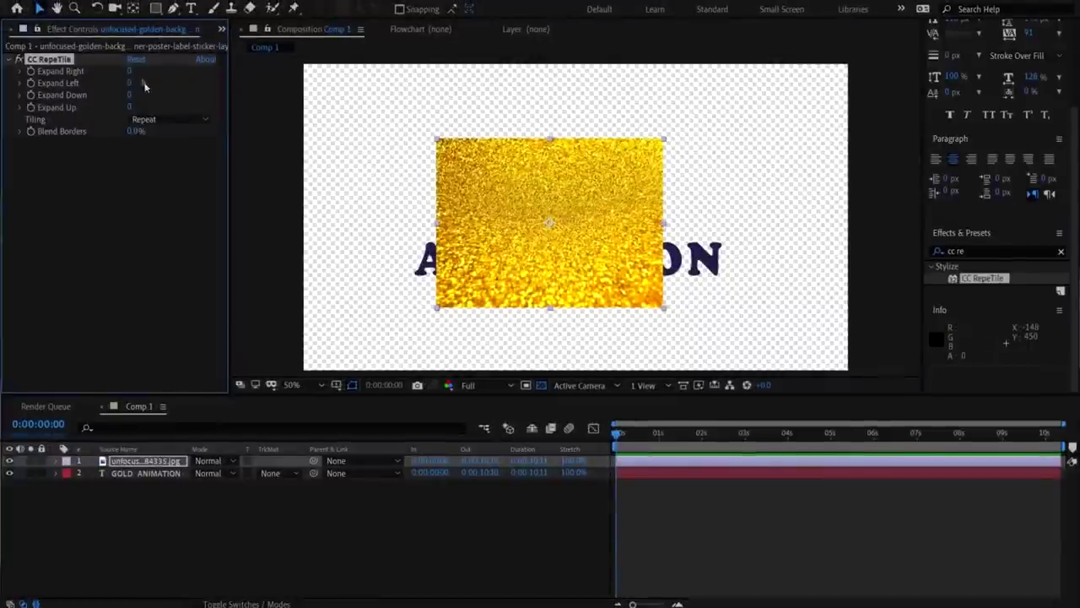
# Step: Set CC RepeTile Expand Right/Left 1200, Down 1300, Up 1400, and move the image below the text
pyautogui.click(134, 71)
pyautogui.write('1200')
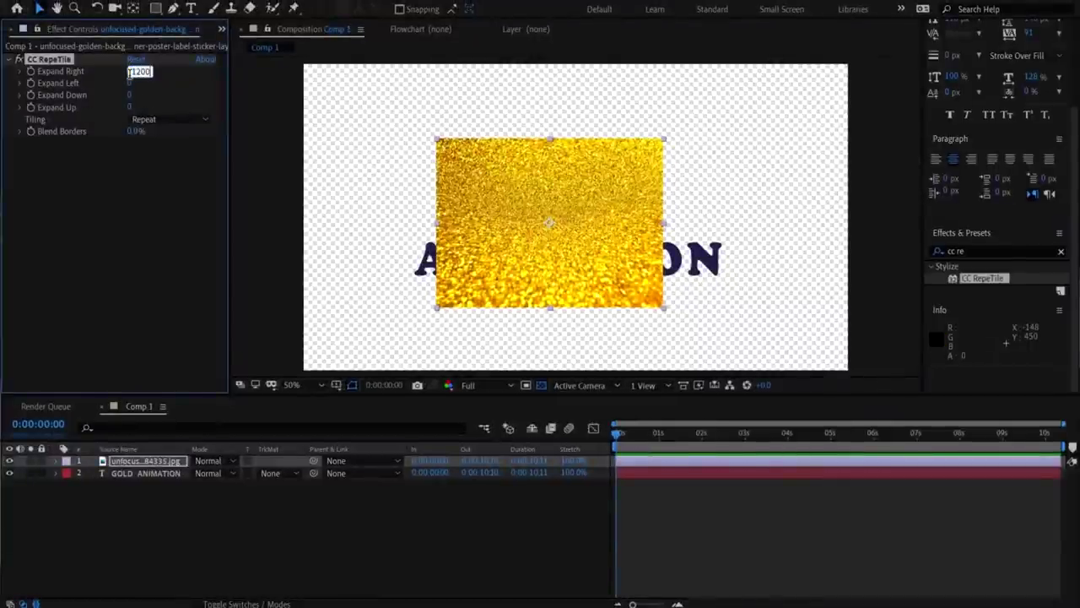
pyautogui.press('Return')
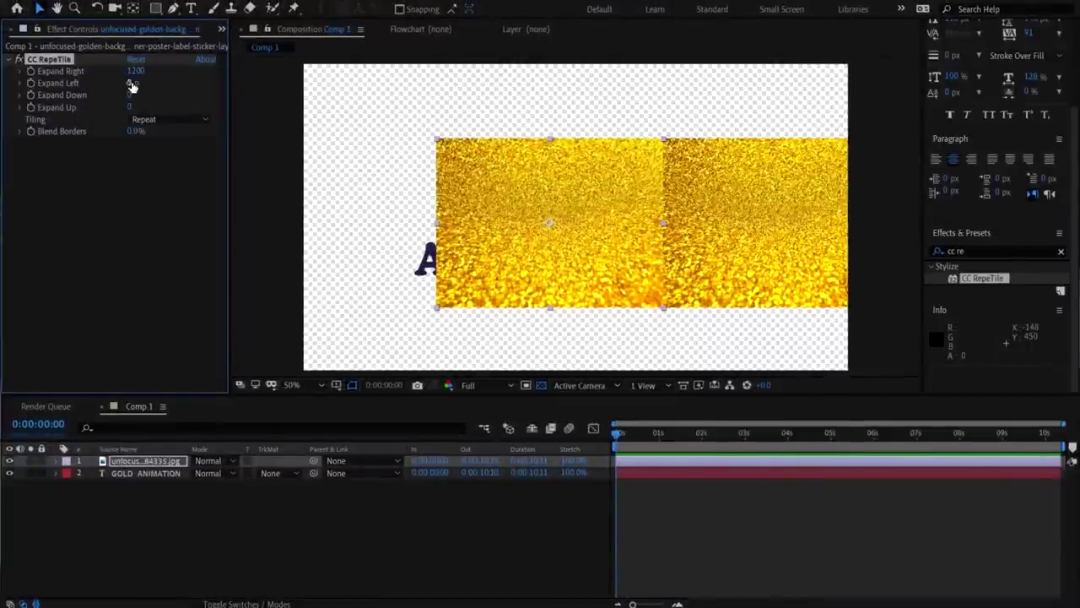
pyautogui.click(131, 84)
pyautogui.write('1200')
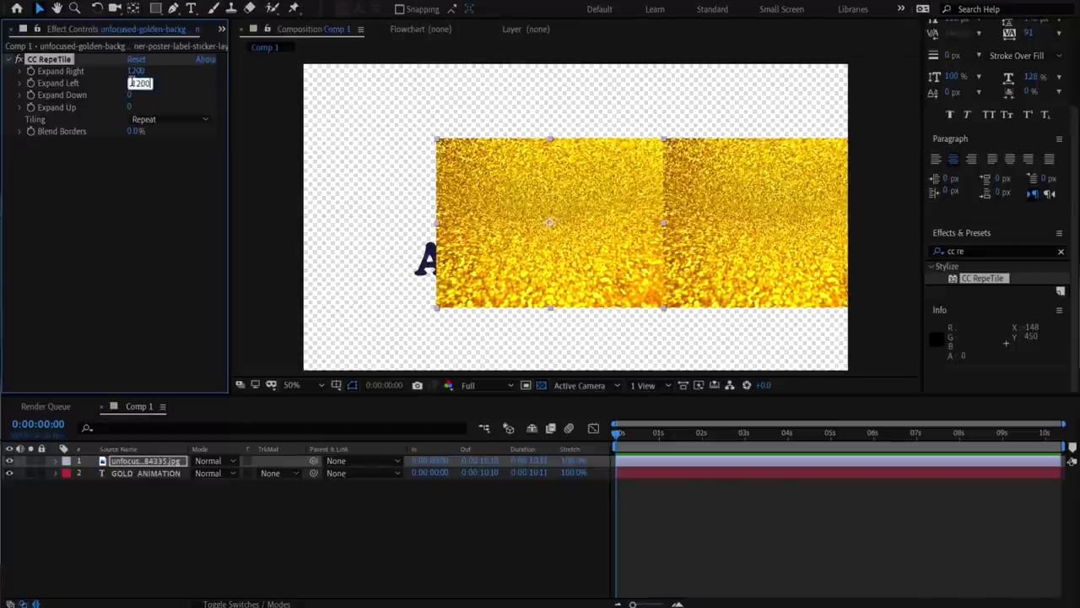
pyautogui.press('Return')
pyautogui.click(132, 95)
pyautogui.write('1300')
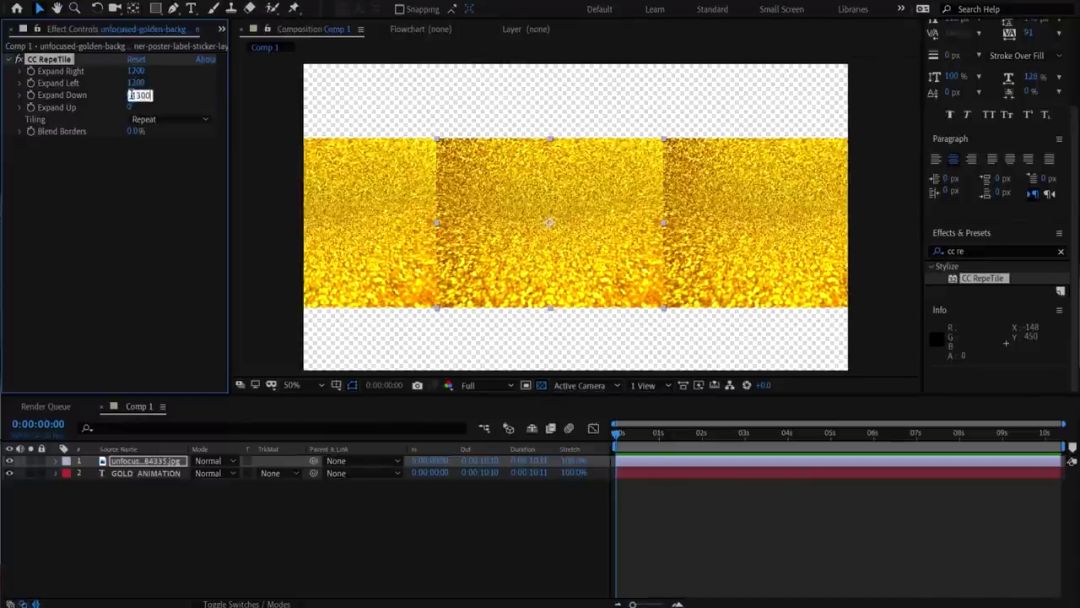
pyautogui.press('Return')
pyautogui.click(131, 108)
pyautogui.write('1400')
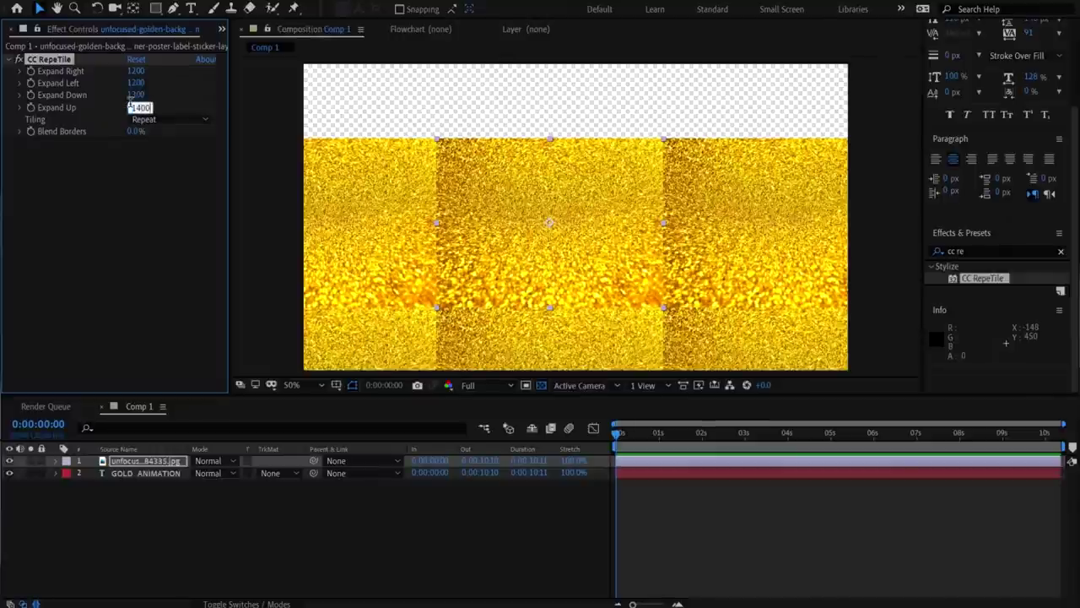
pyautogui.press('Return')
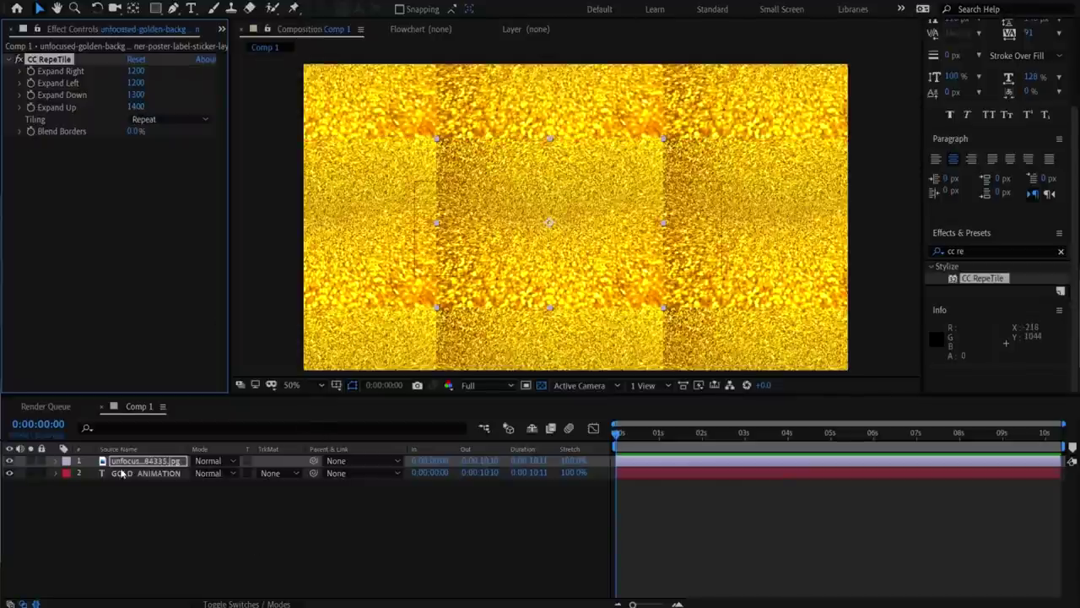
pyautogui.moveTo(140, 461); pyautogui.dragTo(132, 490)
# Step: Set the image layer's Track Matte to Alpha Matte 'GOLD ANIMATION' and nudge the texture down
pyautogui.click(270, 473)
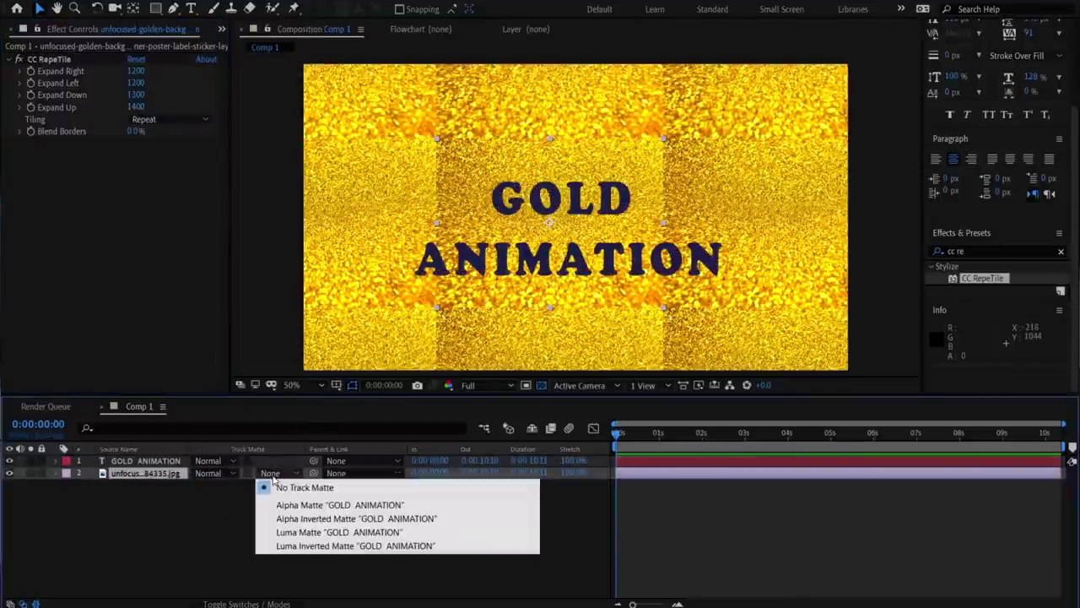
pyautogui.click(301, 504)
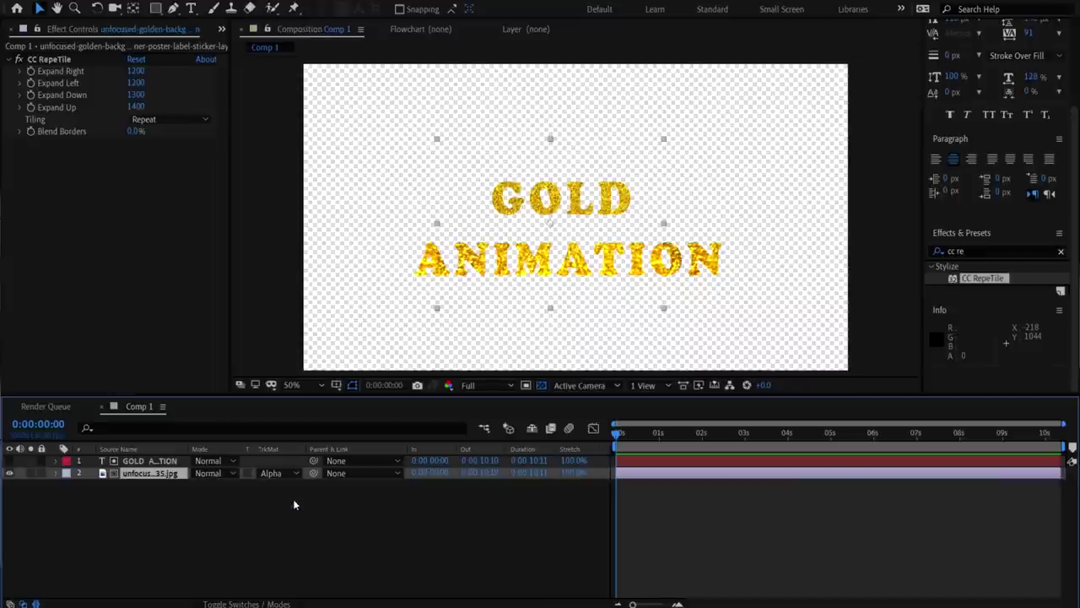
pyautogui.press('.')
pyautogui.press('.')
pyautogui.press('.')
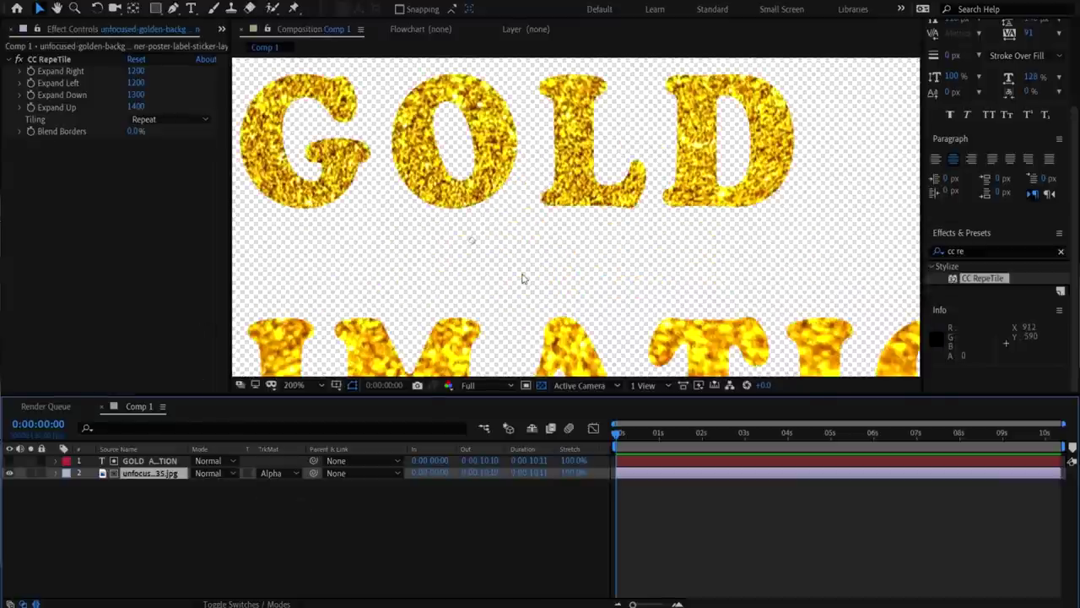
pyautogui.press(',')
pyautogui.press(',')
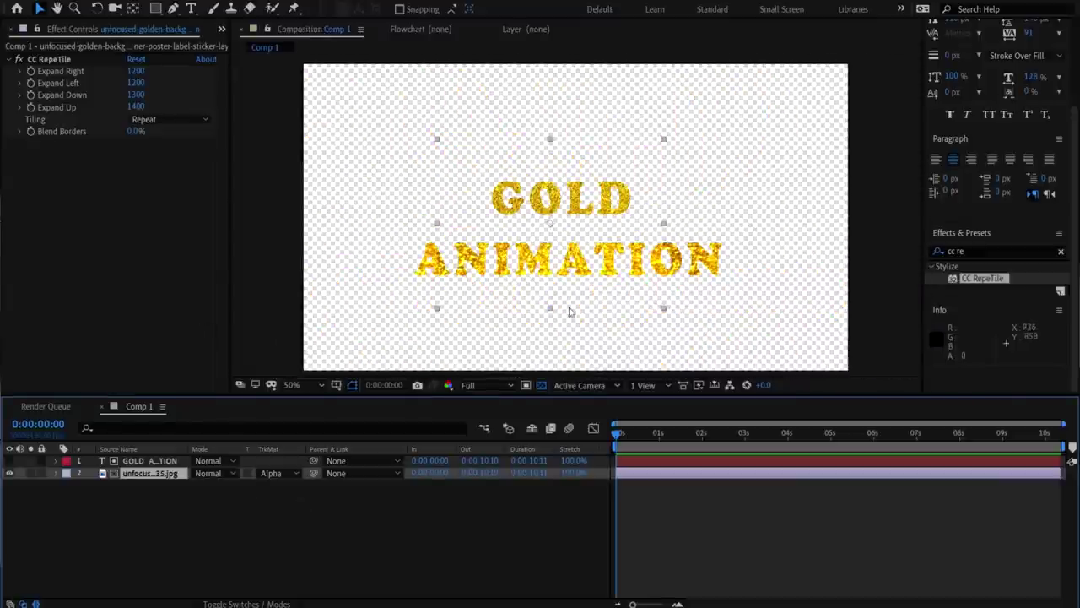
pyautogui.moveTo(535, 282); pyautogui.dragTo(534, 288)
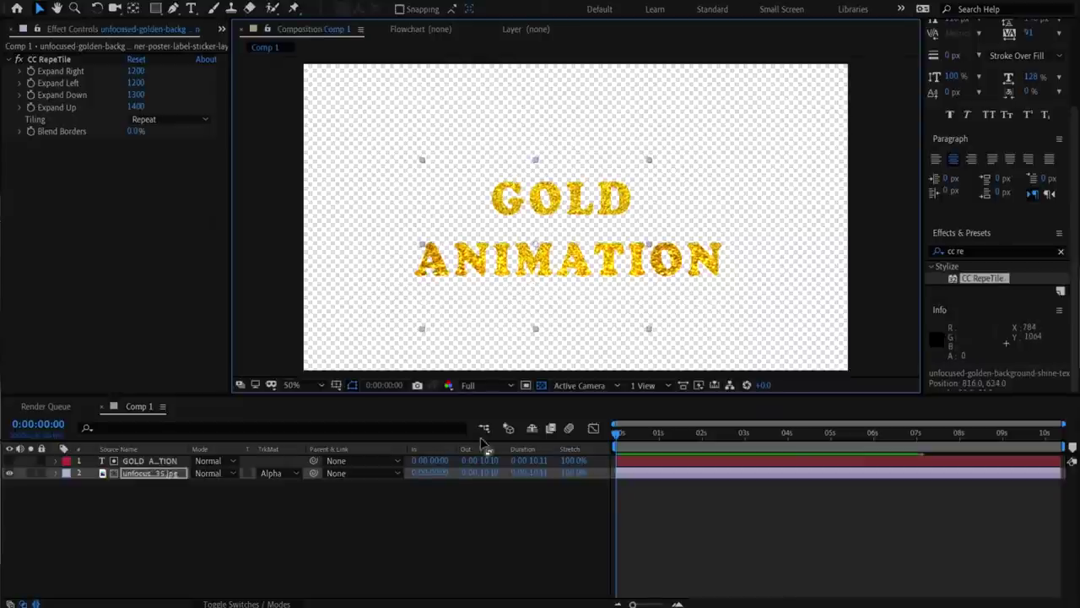
pyautogui.click(250, 554)
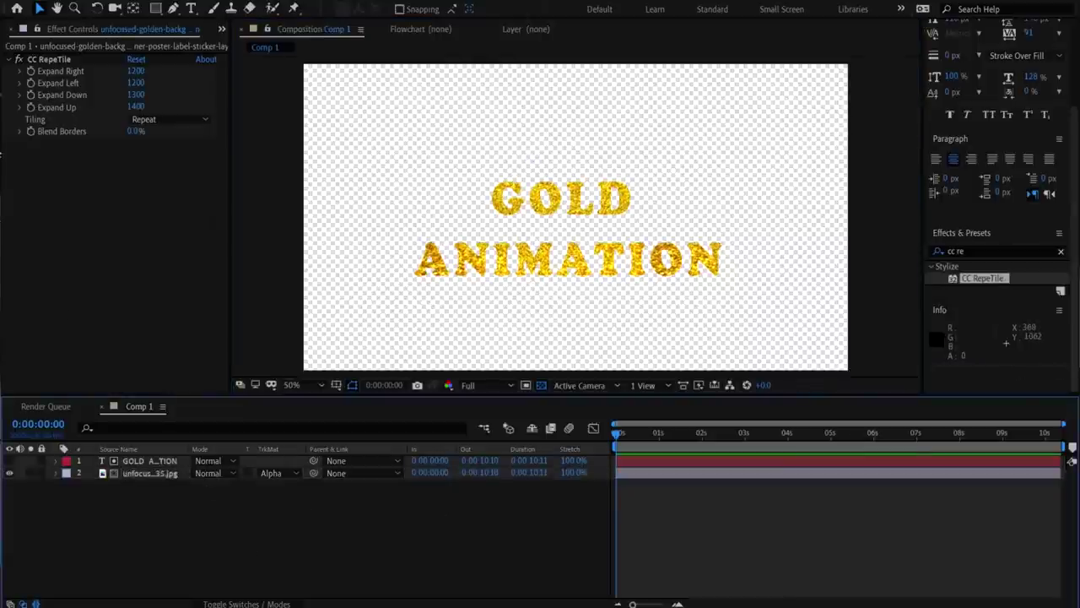
pyautogui.click(155, 11)
# Step: Draw a rectangle covering the whole comp and move it to the bottom of the layer stack
pyautogui.press(',')
pyautogui.press(',')
pyautogui.press(',')
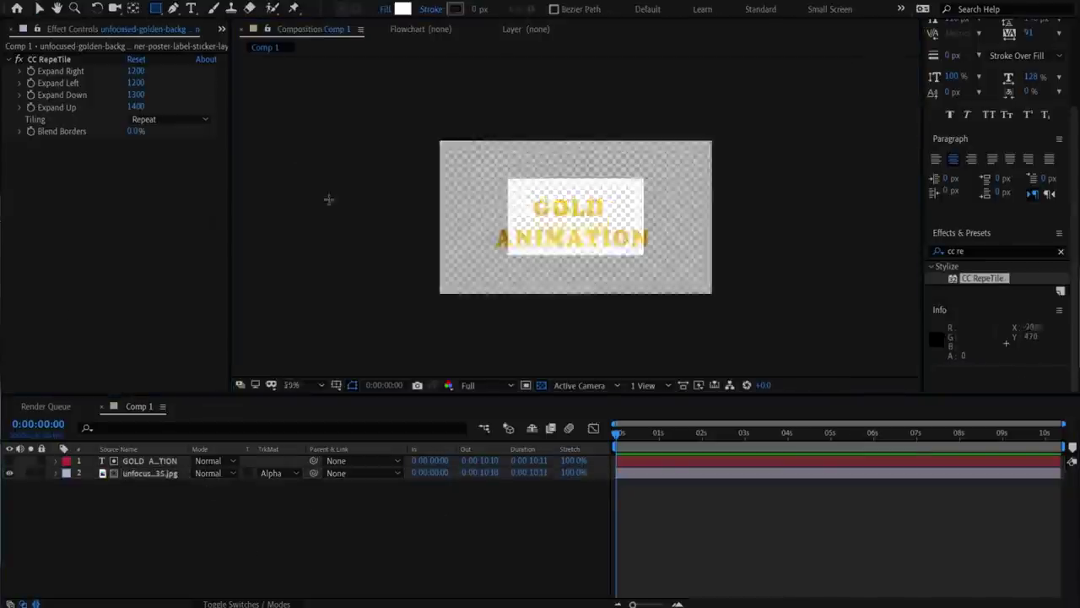
pyautogui.press(',')
pyautogui.moveTo(494, 157)
pyautogui.mouseDown()
pyautogui.moveTo(517, 197)
pyautogui.moveTo(648, 263)
pyautogui.mouseUp()
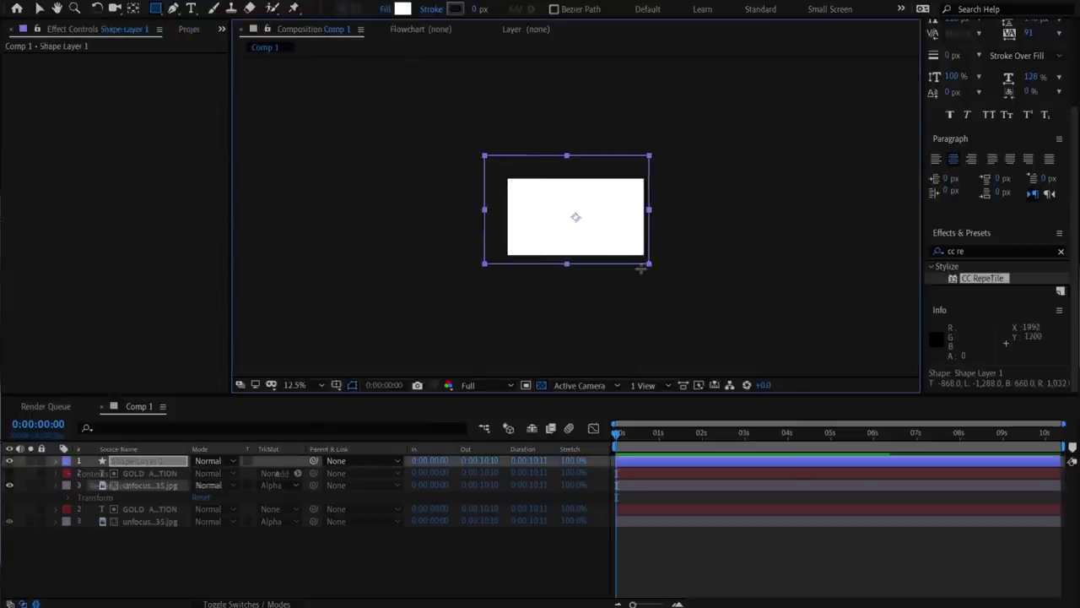
pyautogui.moveTo(135, 461); pyautogui.dragTo(140, 529)
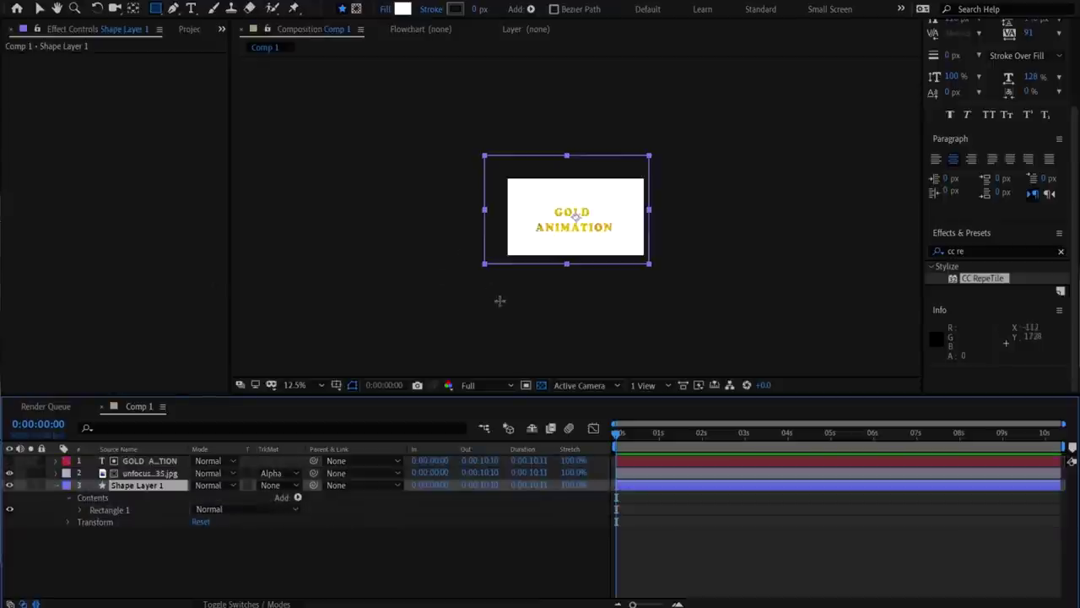
pyautogui.press('.')
pyautogui.press('.')
pyautogui.press('.')
pyautogui.press('.')
pyautogui.press('.')
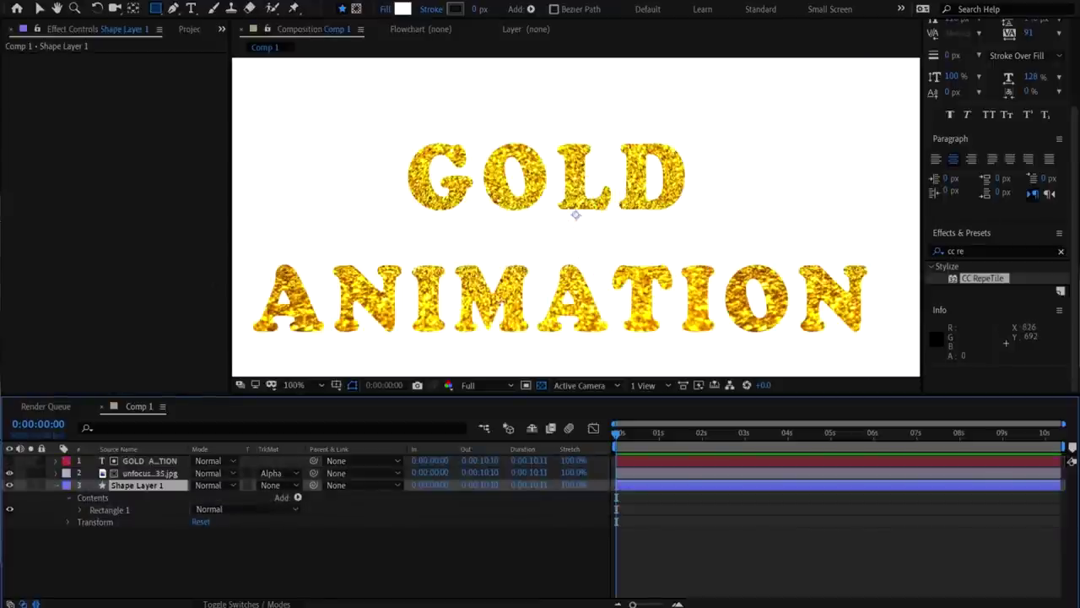
pyautogui.press(',')
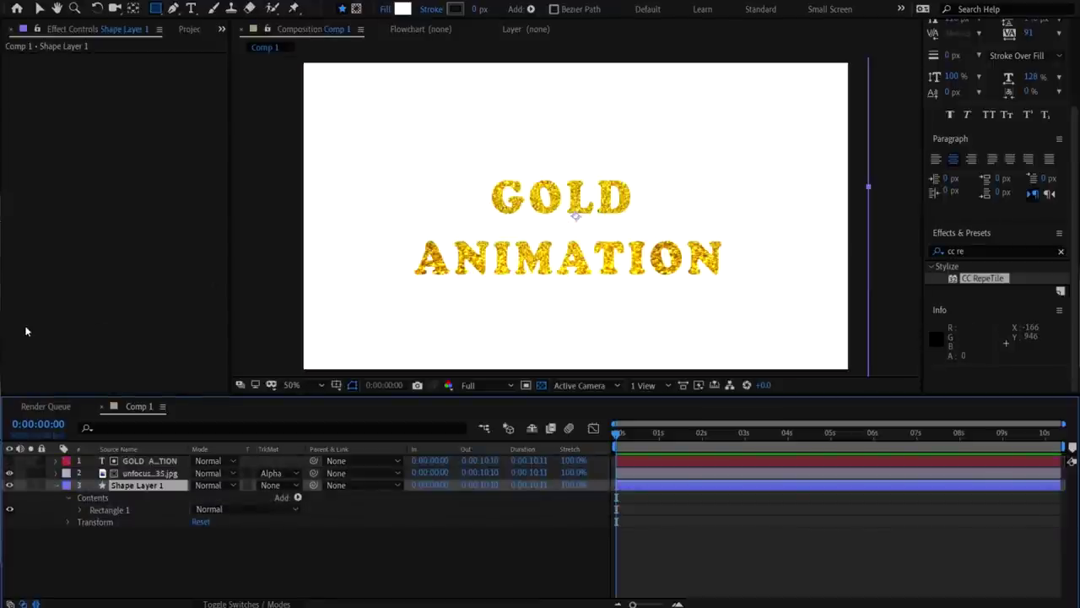
pyautogui.click(217, 557)
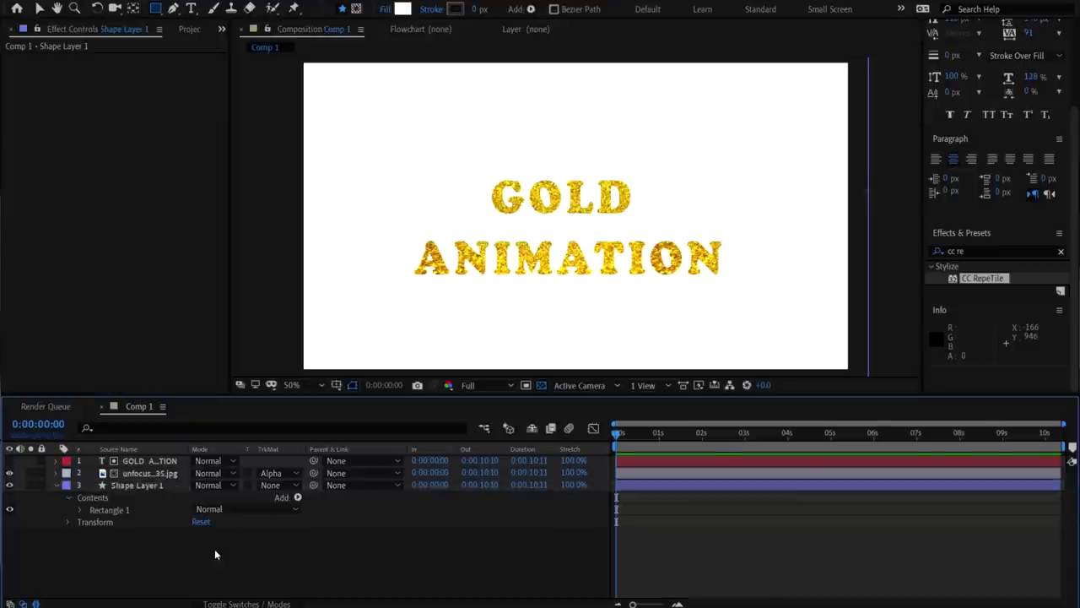
pyautogui.click(145, 474)
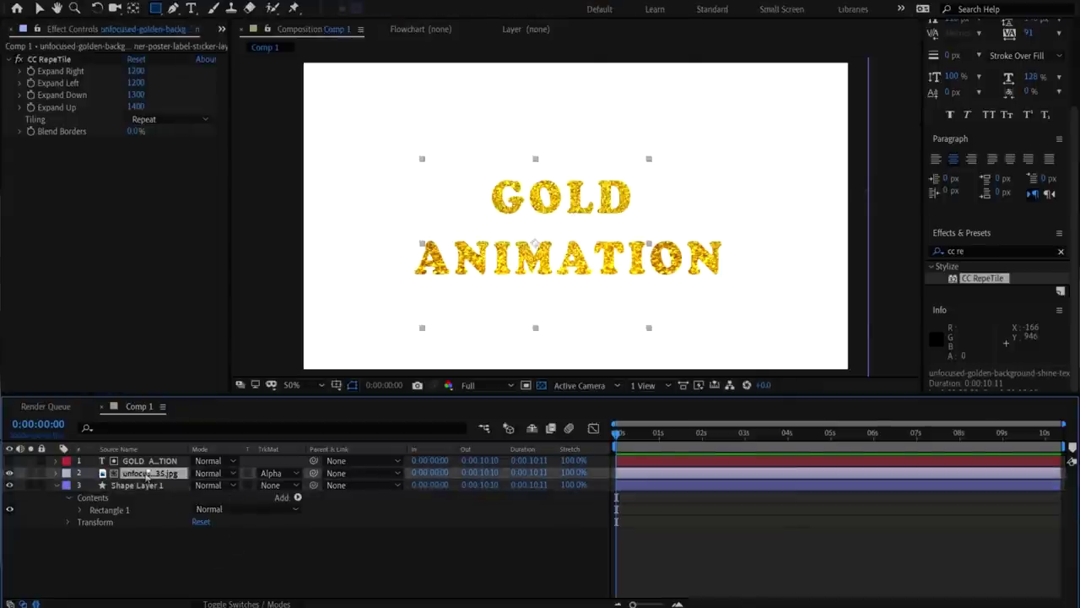
pyautogui.press('BackSpace')
pyautogui.press('BackSpace')
# Step: Apply CC Glass to the text layer with the gold image layer as its bump map
pyautogui.write('glass')
pyautogui.moveTo(969, 276); pyautogui.dragTo(495, 341)
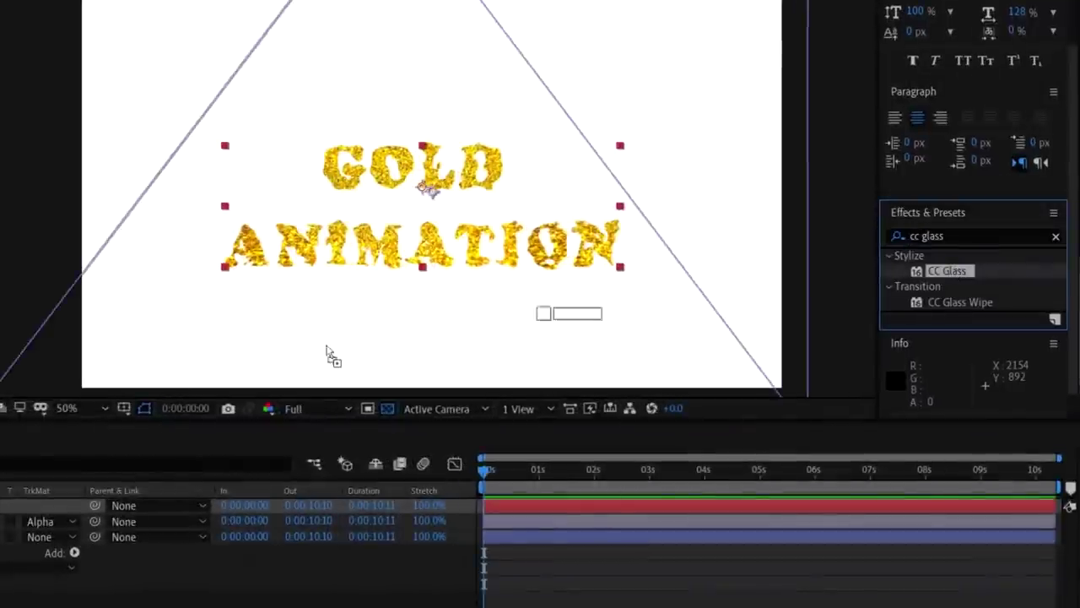
pyautogui.moveTo(331, 354); pyautogui.dragTo(422, 245)
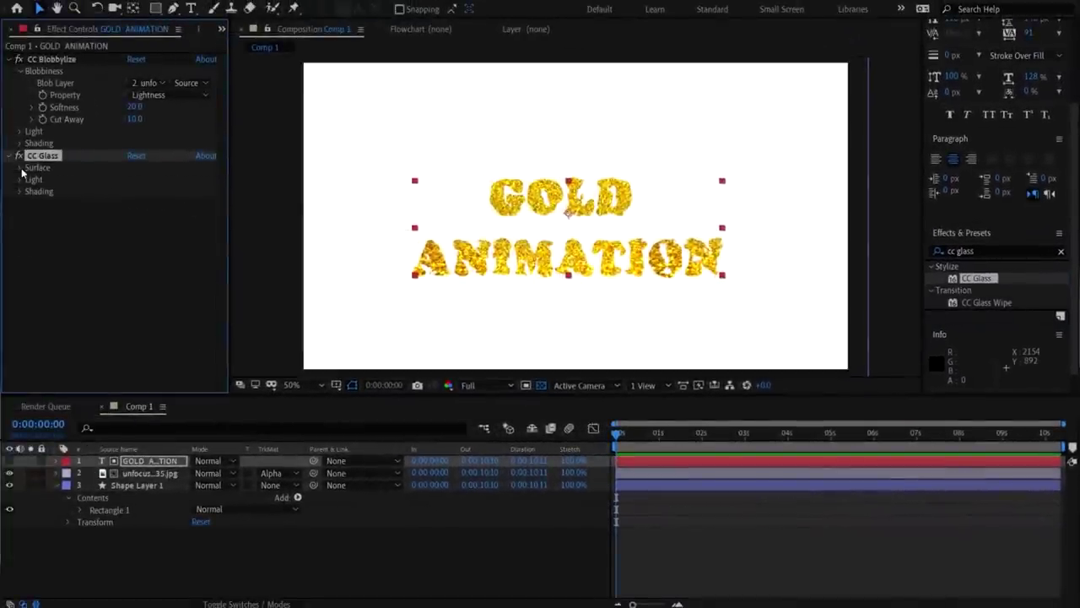
pyautogui.click(20, 167)
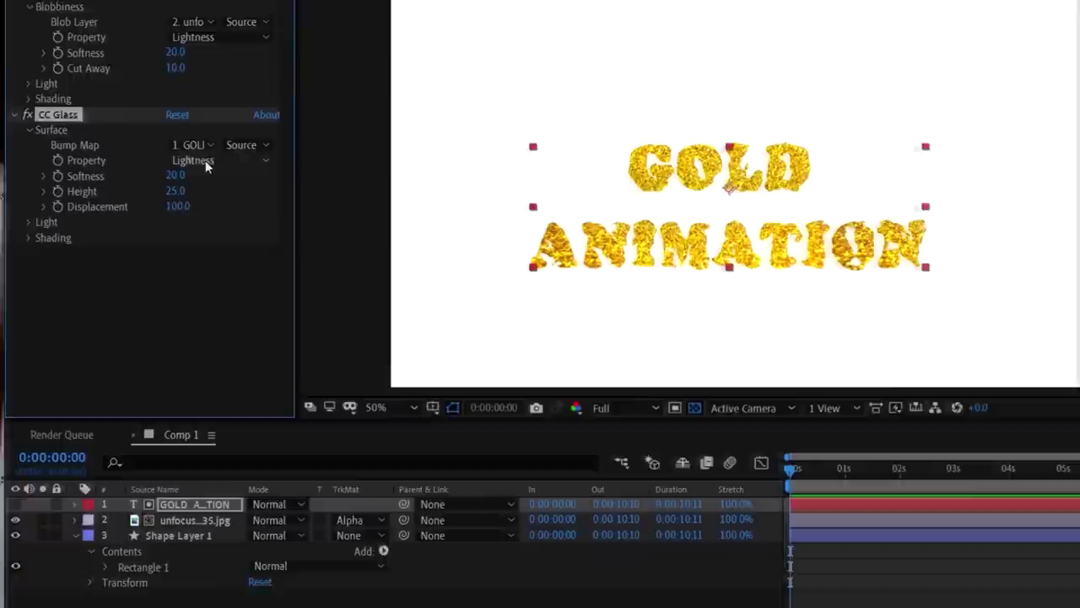
pyautogui.click(135, 180)
pyautogui.click(228, 202)
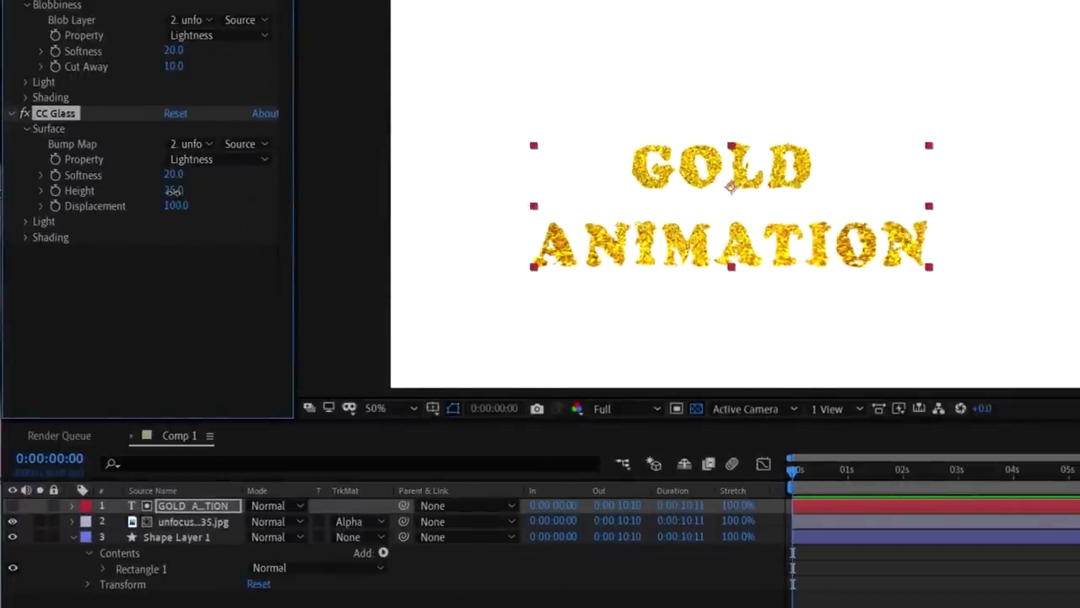
# Step: Set CC Glass Height to 13 and Softness to 34.8
pyautogui.moveTo(168, 193); pyautogui.dragTo(165, 193)
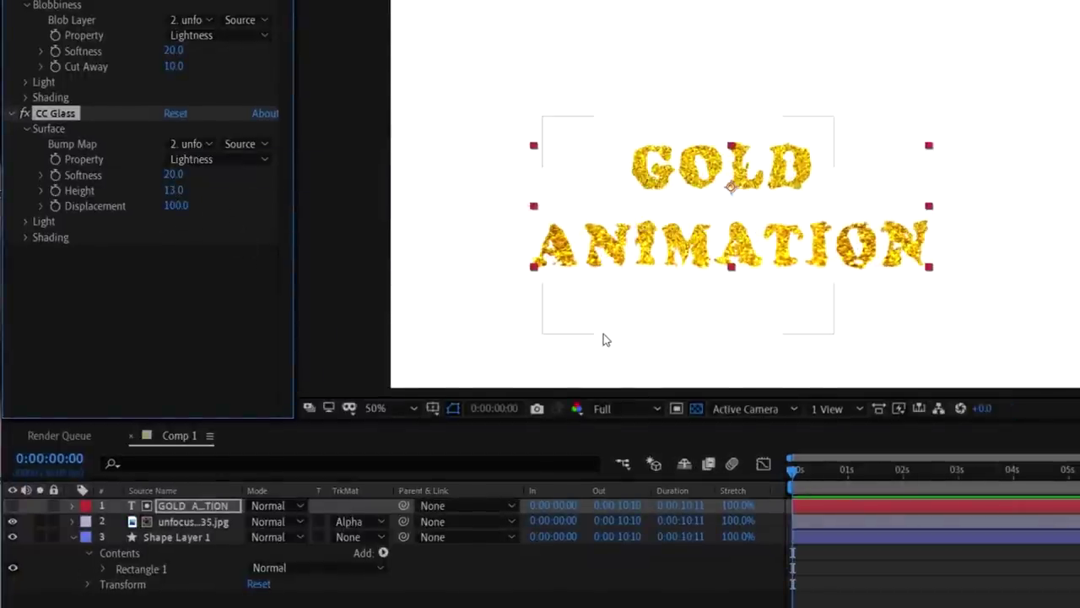
pyautogui.press('.')
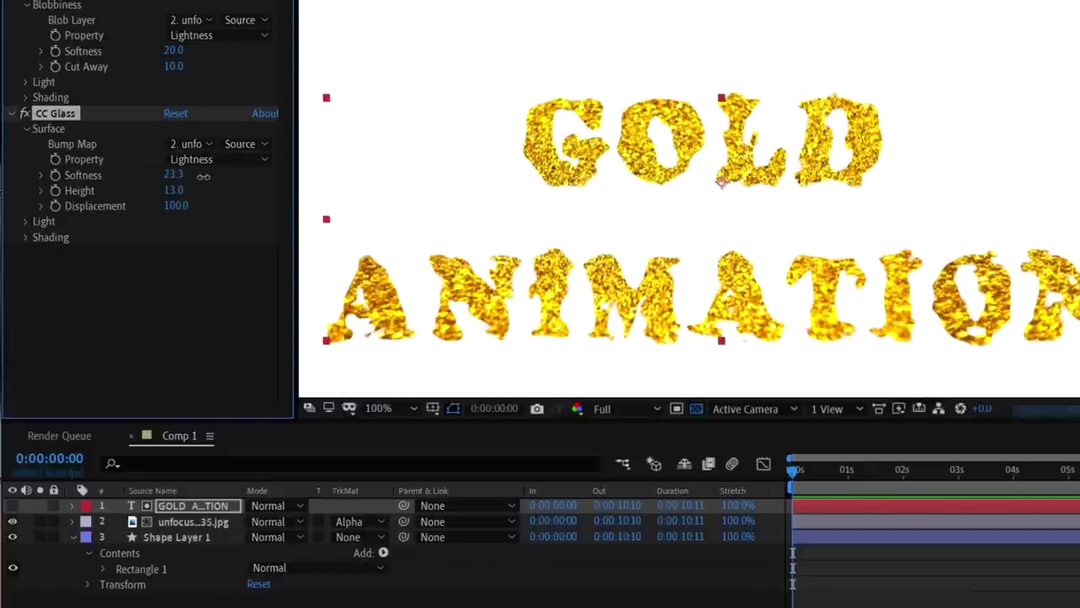
pyautogui.moveTo(174, 177); pyautogui.dragTo(230, 180)
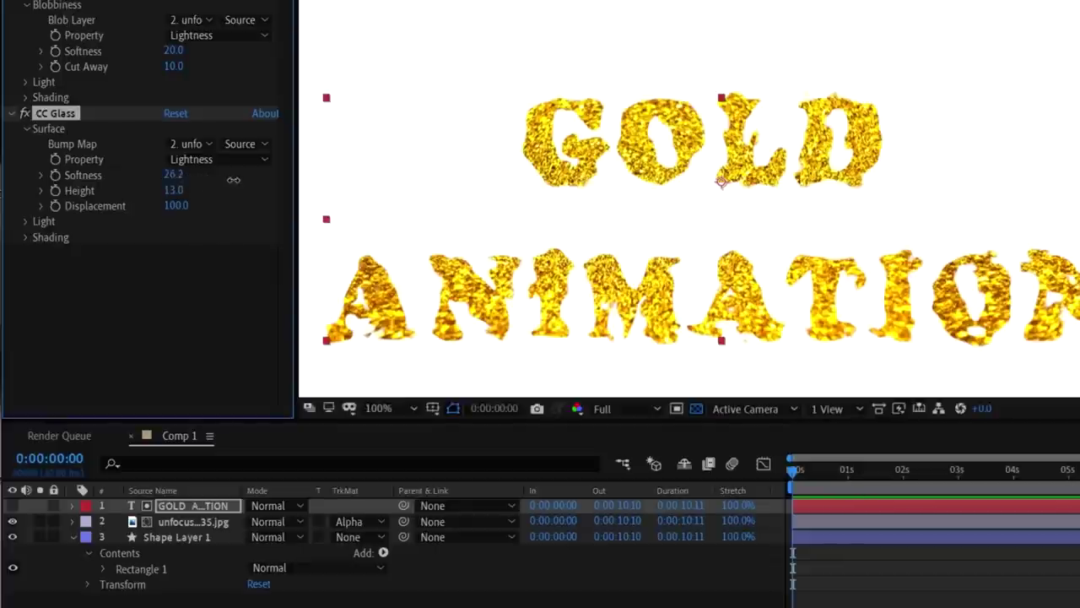
pyautogui.click(189, 174)
pyautogui.write('34.8')
pyautogui.press('Return')
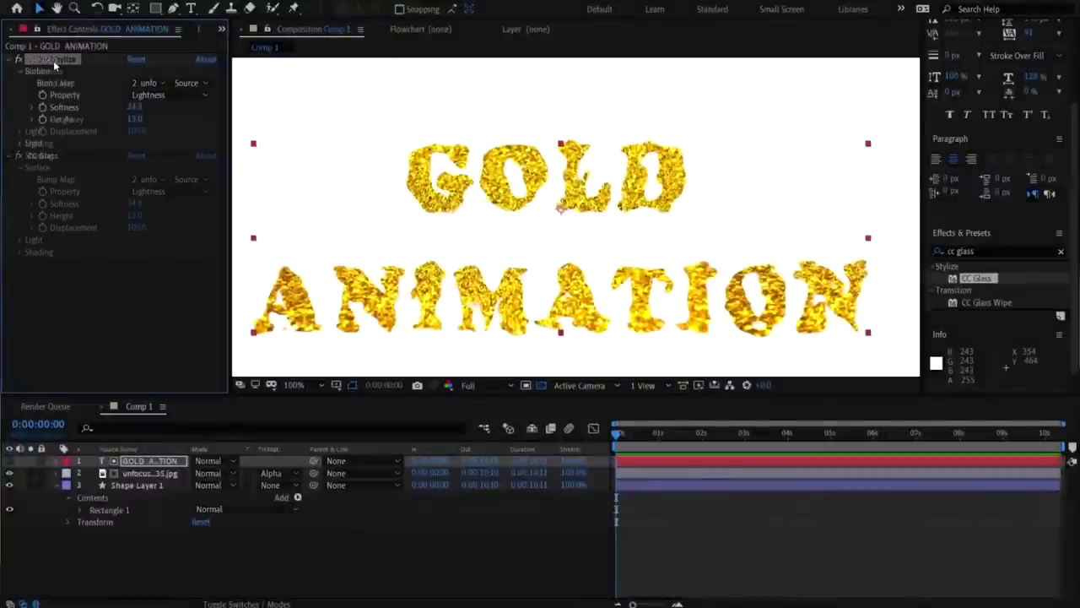
# Step: Delete the extra effect above CC Glass and set the viewer to half size
pyautogui.press('Delete')
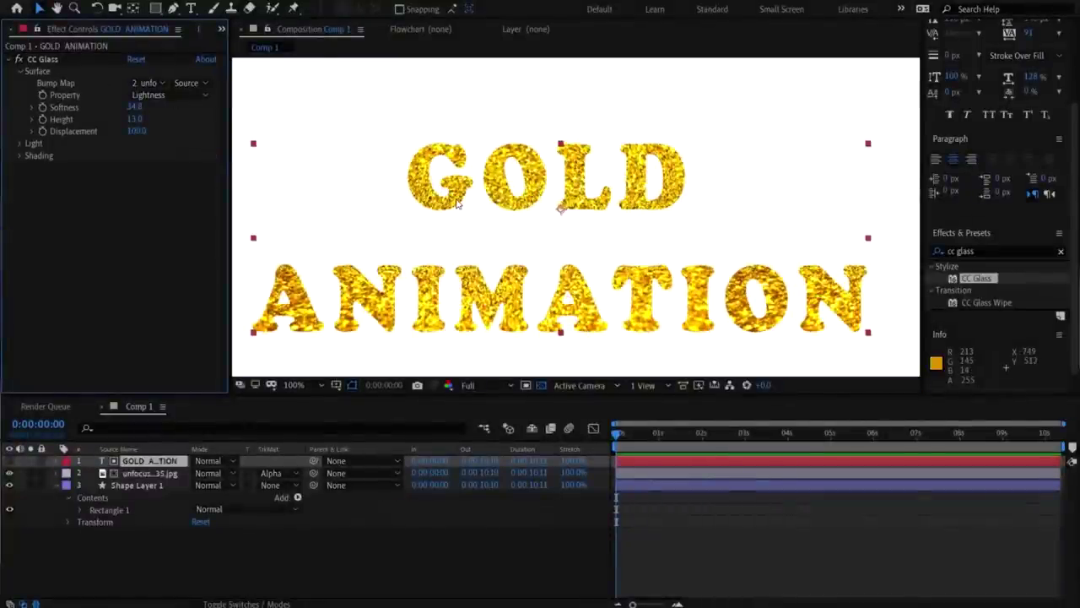
pyautogui.press(',')
pyautogui.press('.')
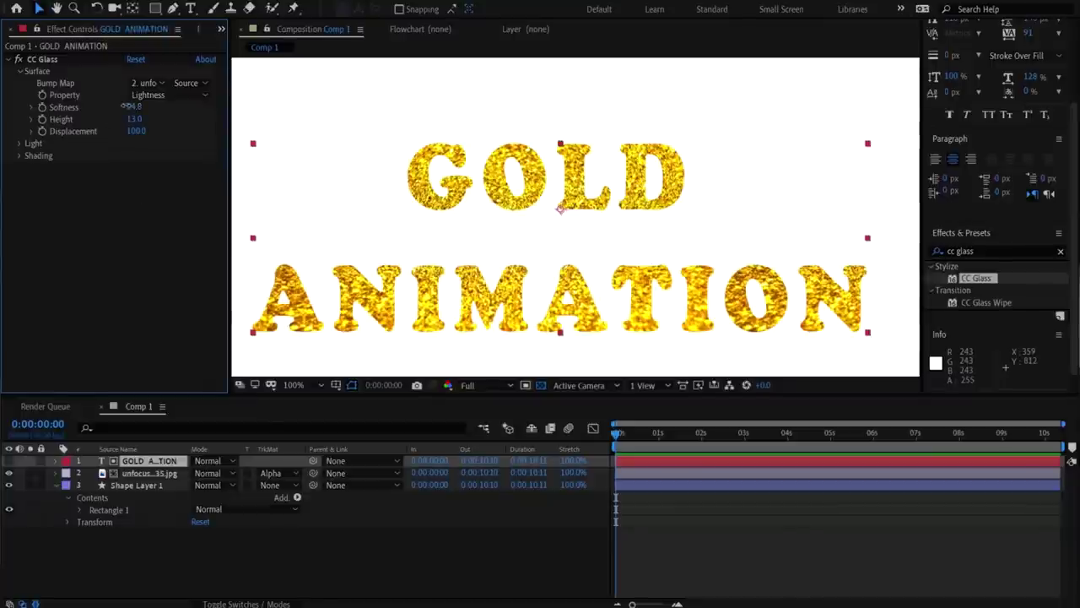
pyautogui.click(42, 59)
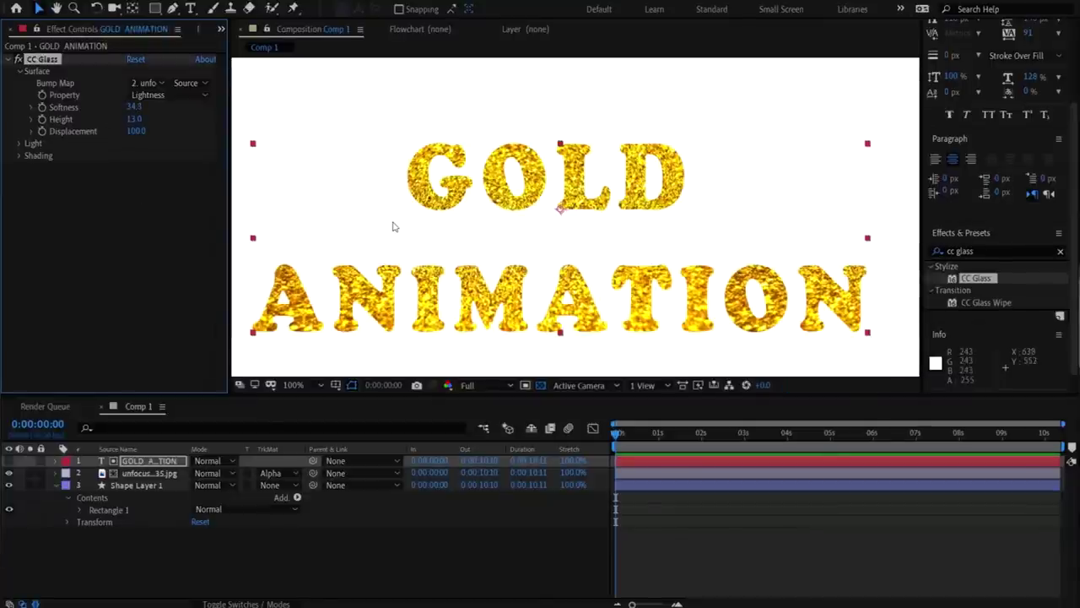
pyautogui.press(',')
pyautogui.press(',')
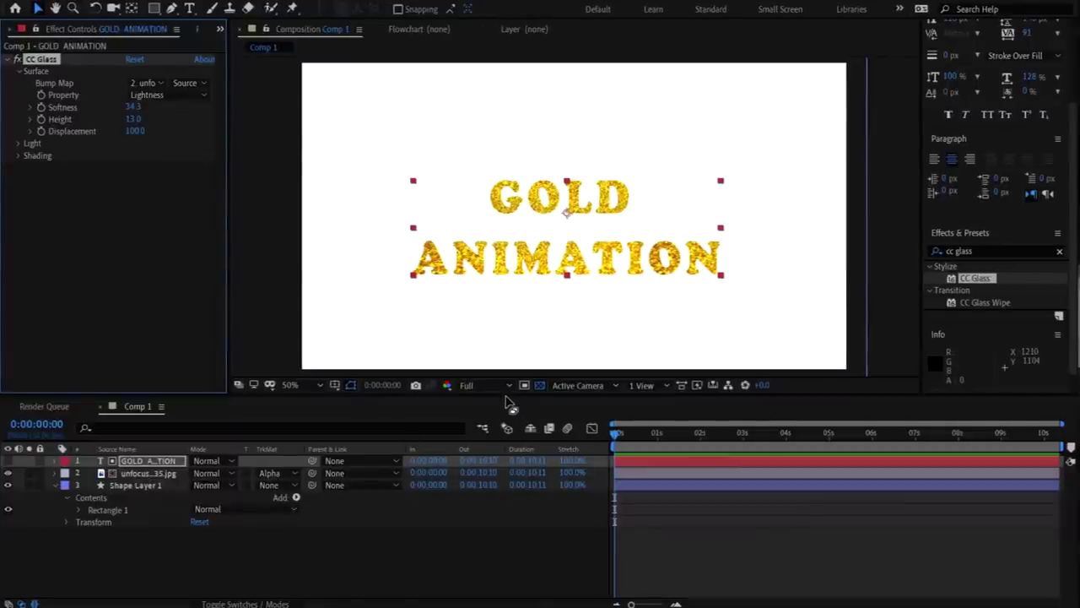
# Step: Apply Brightness & Contrast to the glitter image layer
pyautogui.click(124, 478)
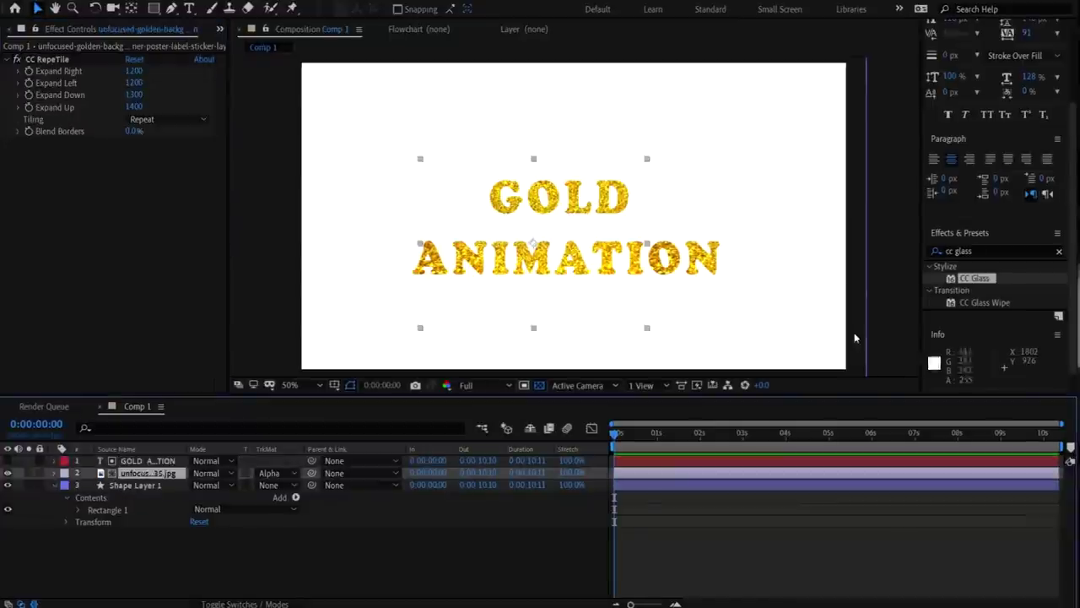
pyautogui.click(928, 251)
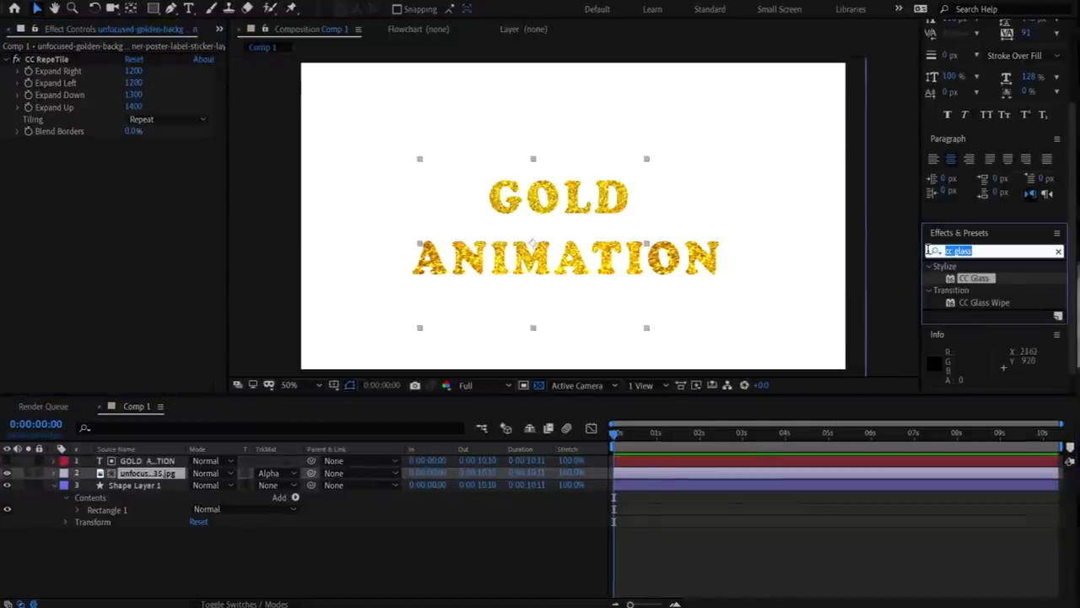
pyautogui.write('c')
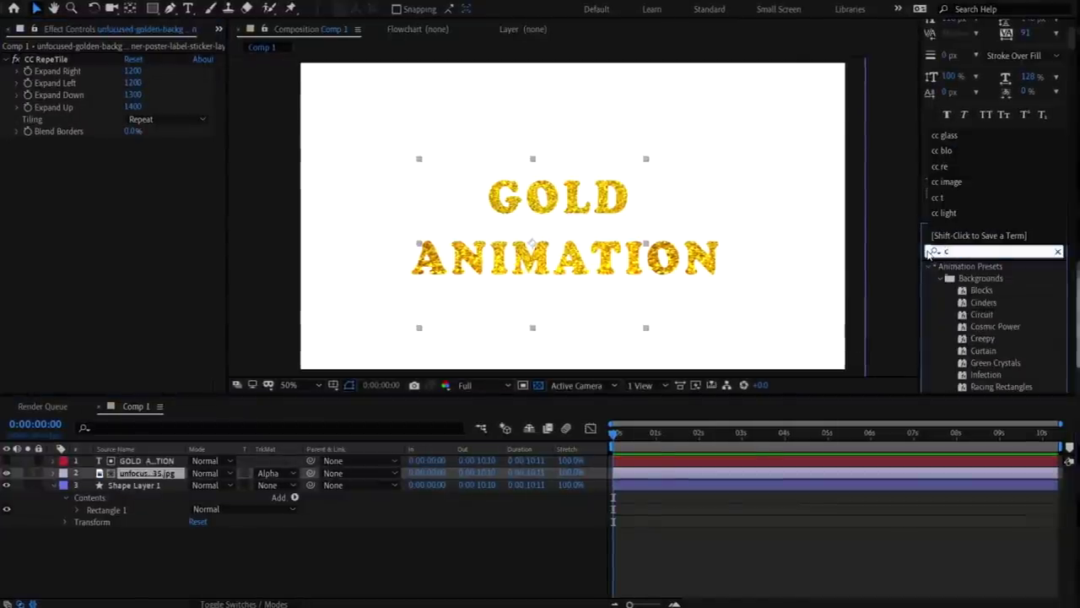
pyautogui.press('BackSpace')
pyautogui.write('brigh')
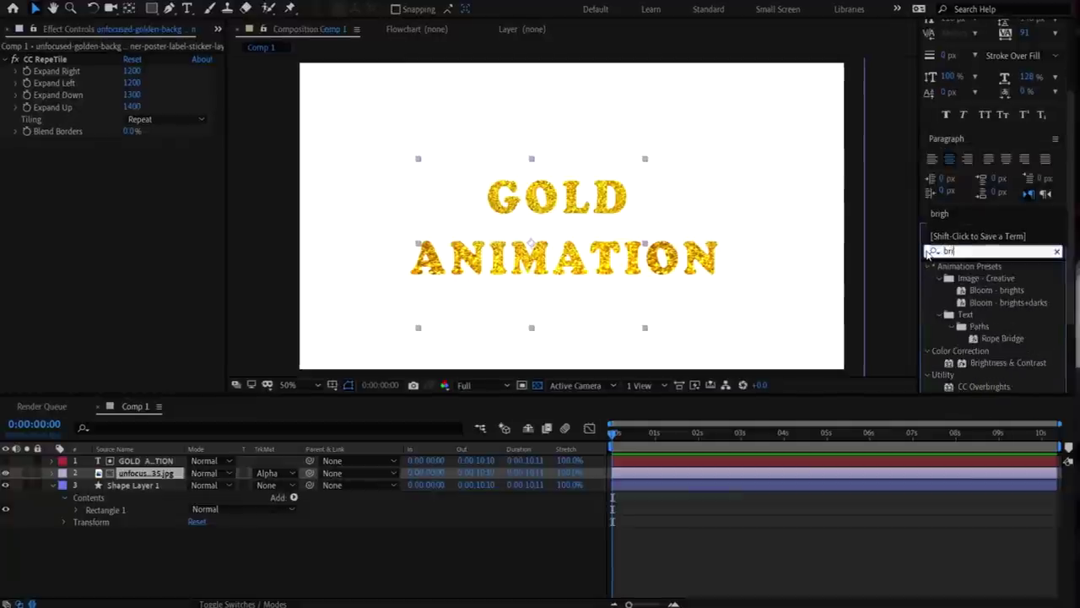
pyautogui.click(981, 333)
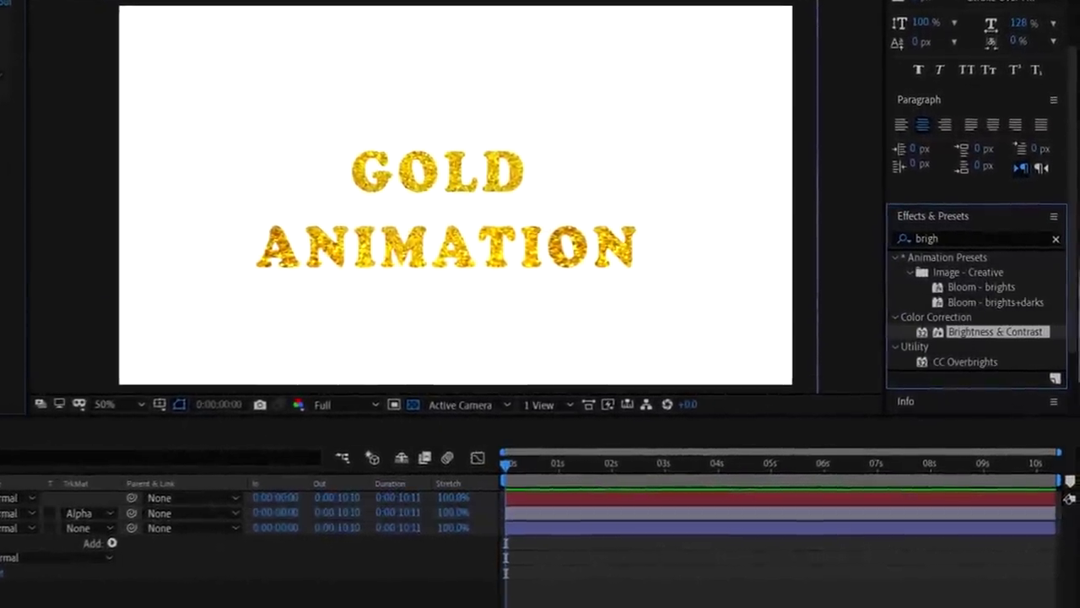
pyautogui.moveTo(996, 332); pyautogui.dragTo(422, 245)
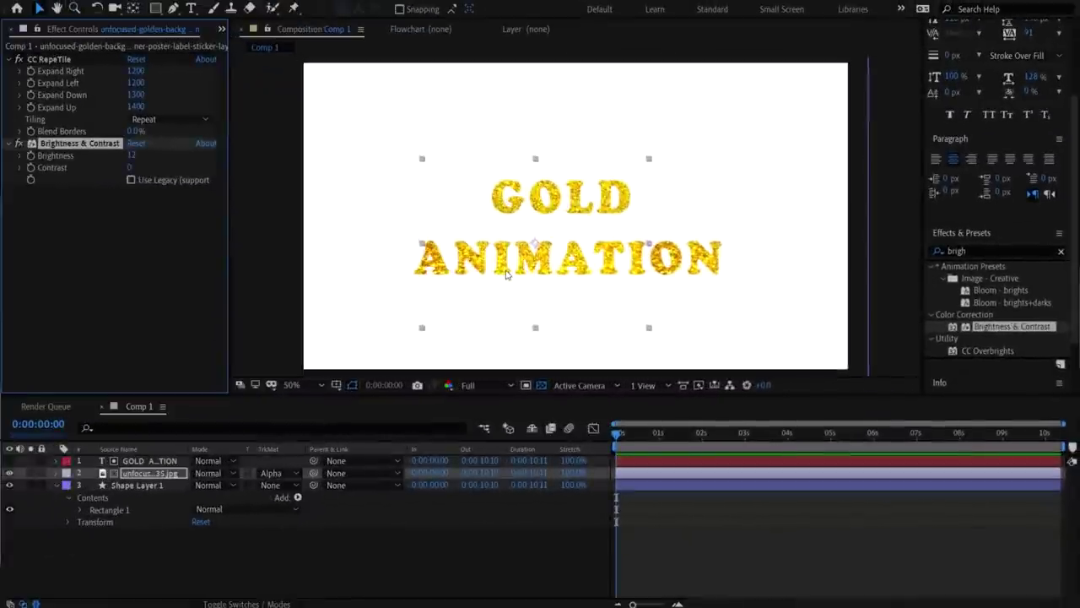
# Step: Set Brightness to 12 and nudge the glitter image slightly up and right
pyautogui.scroll(3, 506, 273)
pyautogui.scroll(-2, 506, 274)
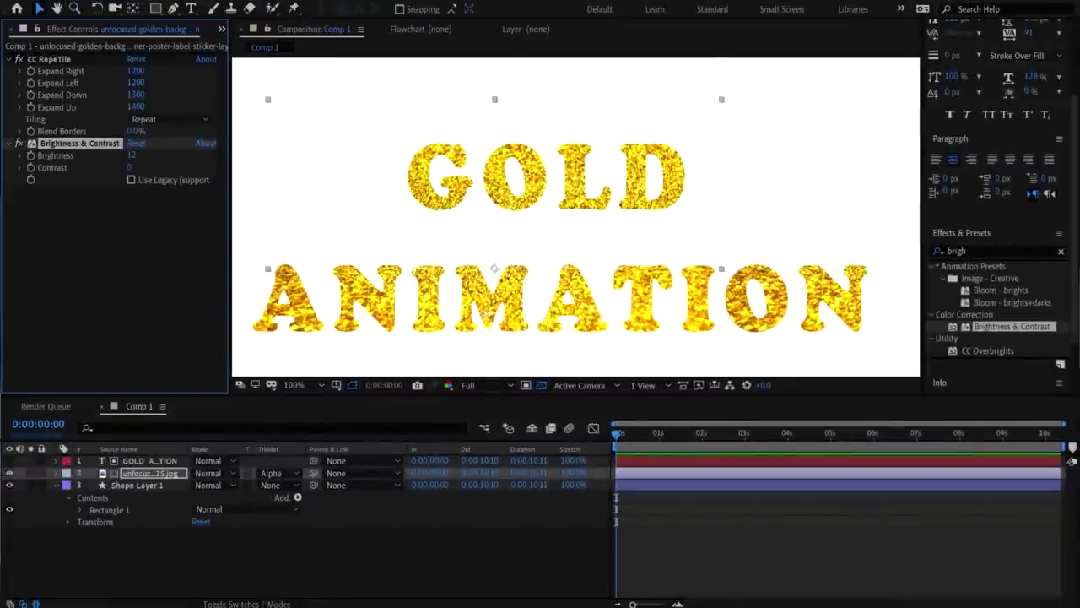
pyautogui.moveTo(455, 247); pyautogui.dragTo(479, 235)
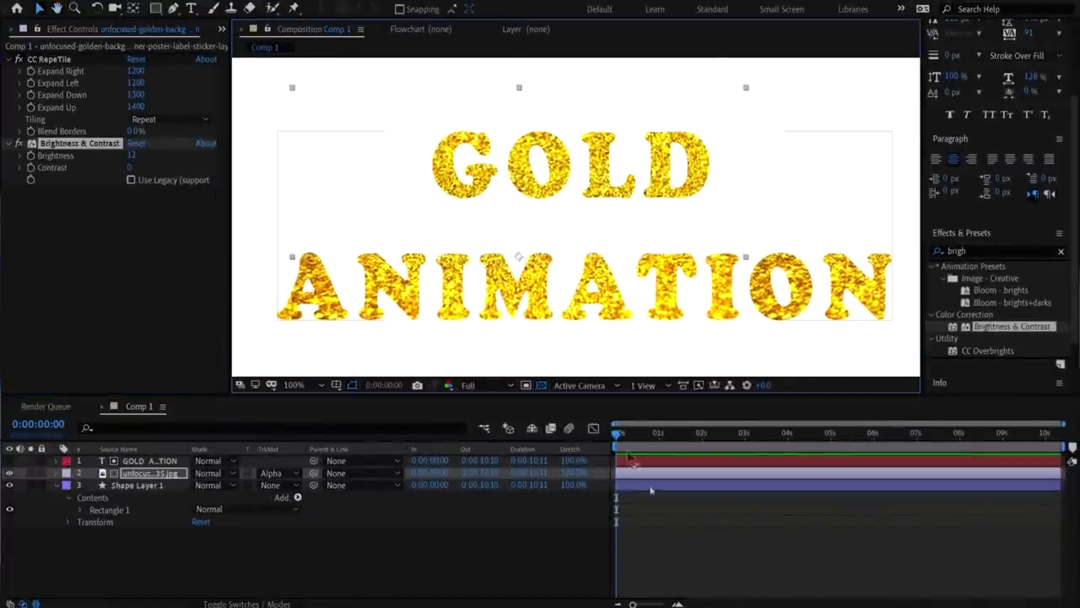
pyautogui.click(155, 478)
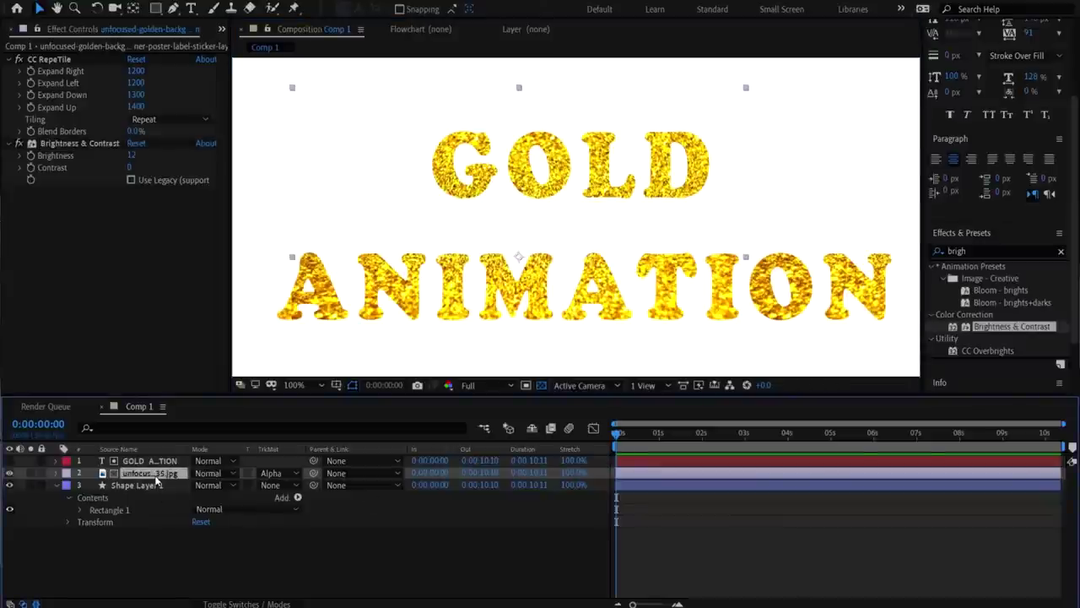
pyautogui.click(958, 251)
# Step: Apply CC Image Wipe to the glitter image layer
pyautogui.press('BackSpace')
pyautogui.click(937, 250)
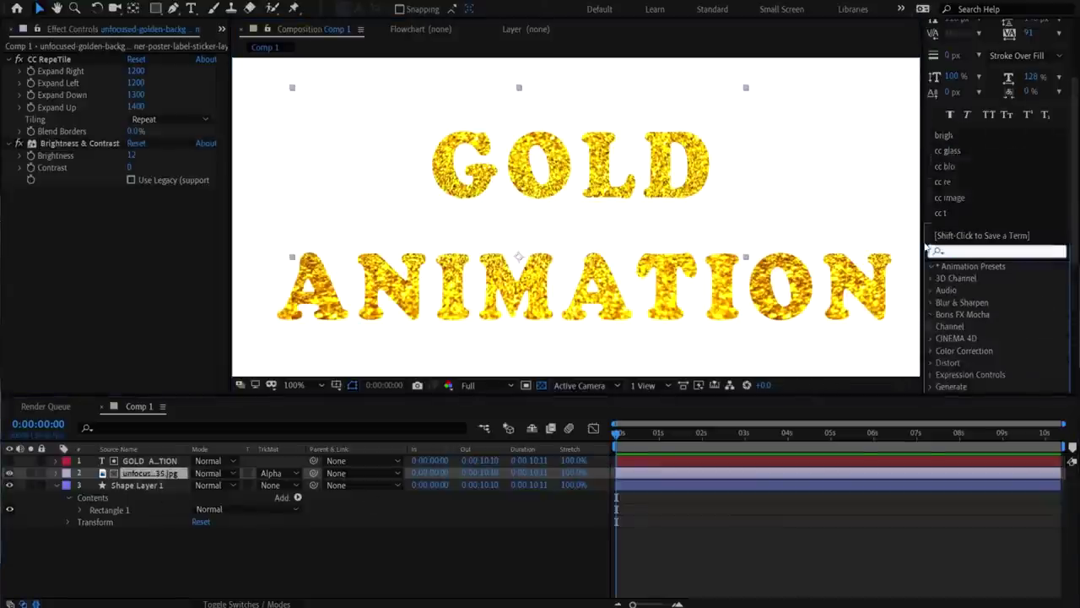
pyautogui.write('cc image')
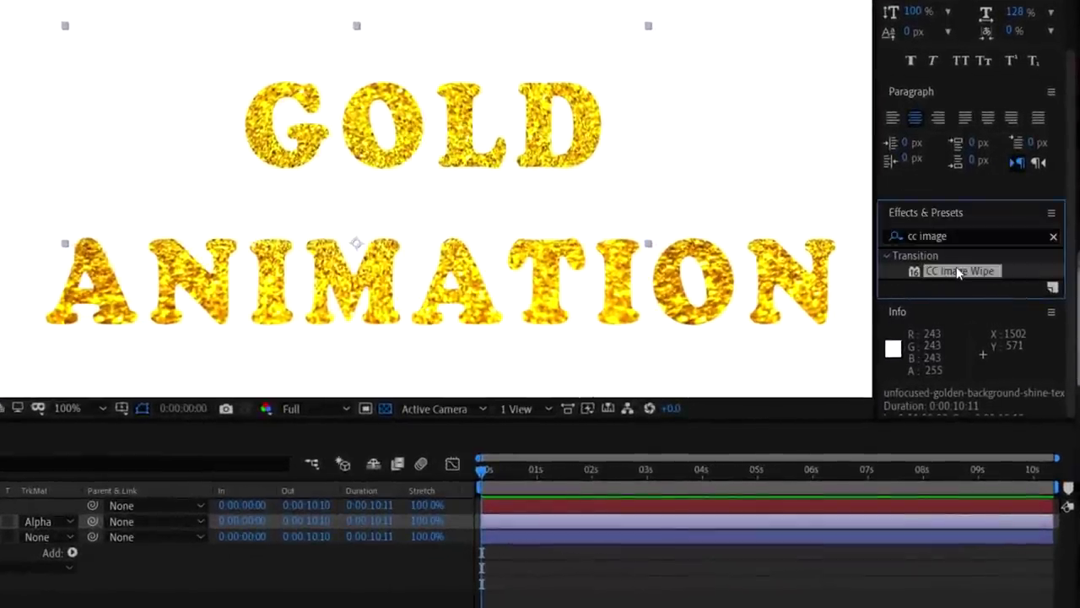
pyautogui.moveTo(958, 271); pyautogui.dragTo(21, 537)
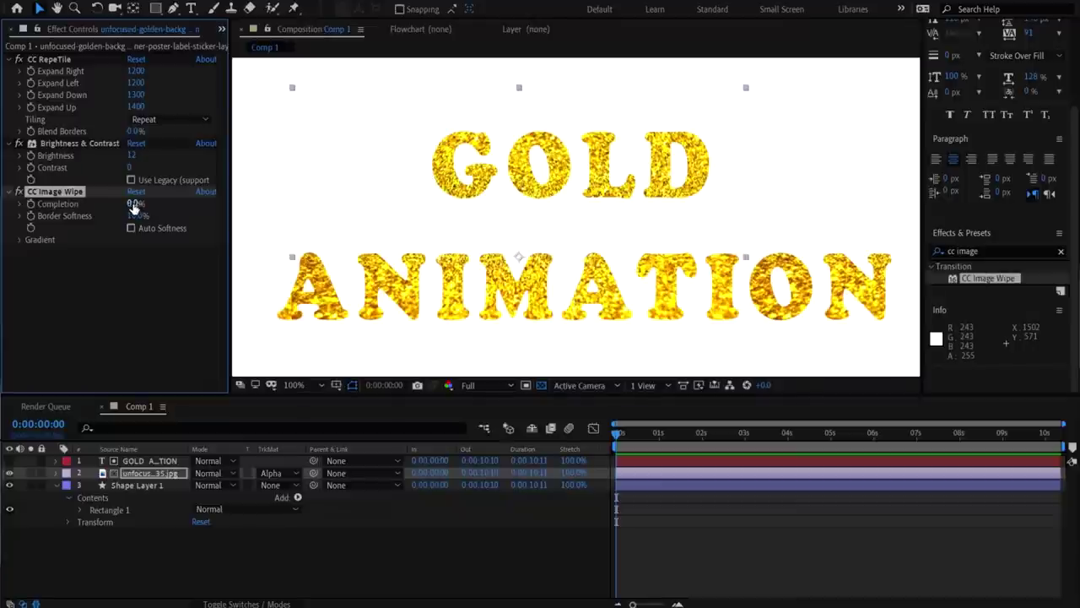
# Step: Keyframe Image Wipe Completion from 100% at 0s to 0% at 1s and scrub to preview
pyautogui.moveTo(191, 212); pyautogui.dragTo(234, 207)
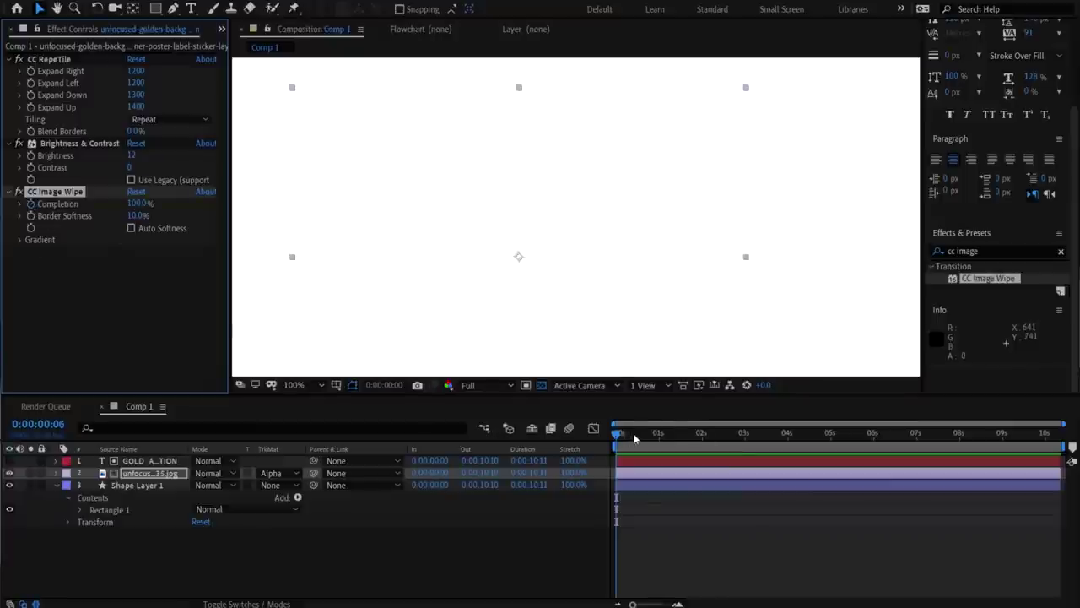
pyautogui.moveTo(634, 437); pyautogui.dragTo(660, 433)
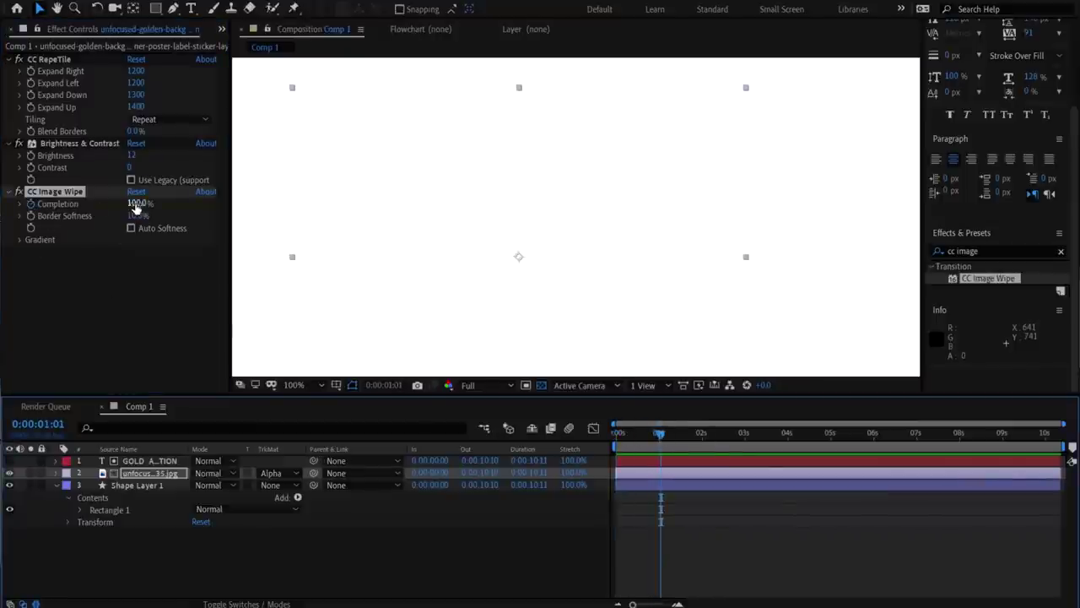
pyautogui.moveTo(135, 207); pyautogui.dragTo(54, 215)
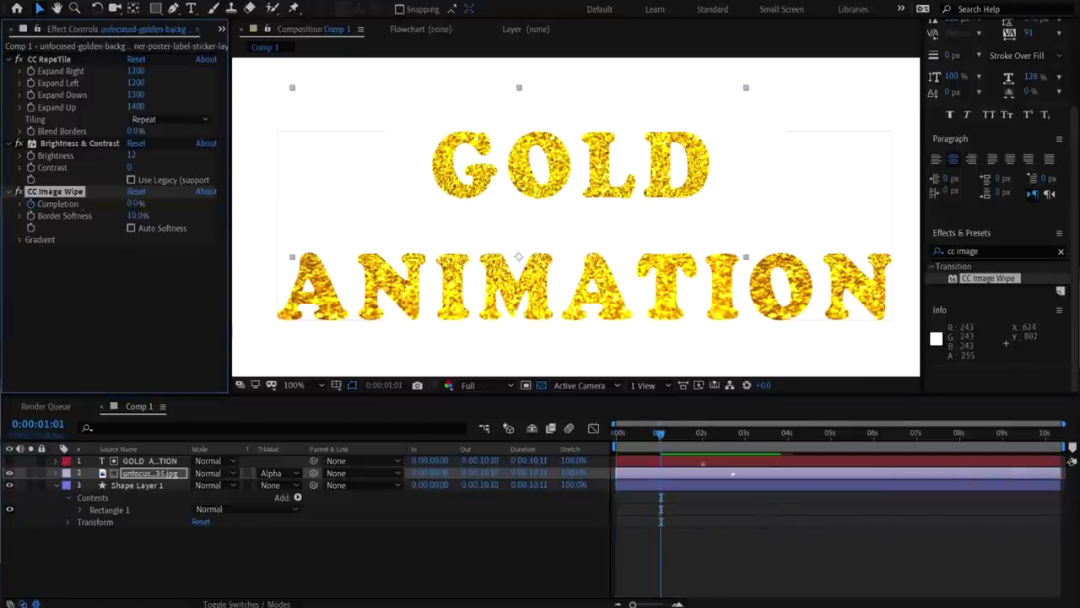
pyautogui.moveTo(656, 436); pyautogui.dragTo(628, 435)
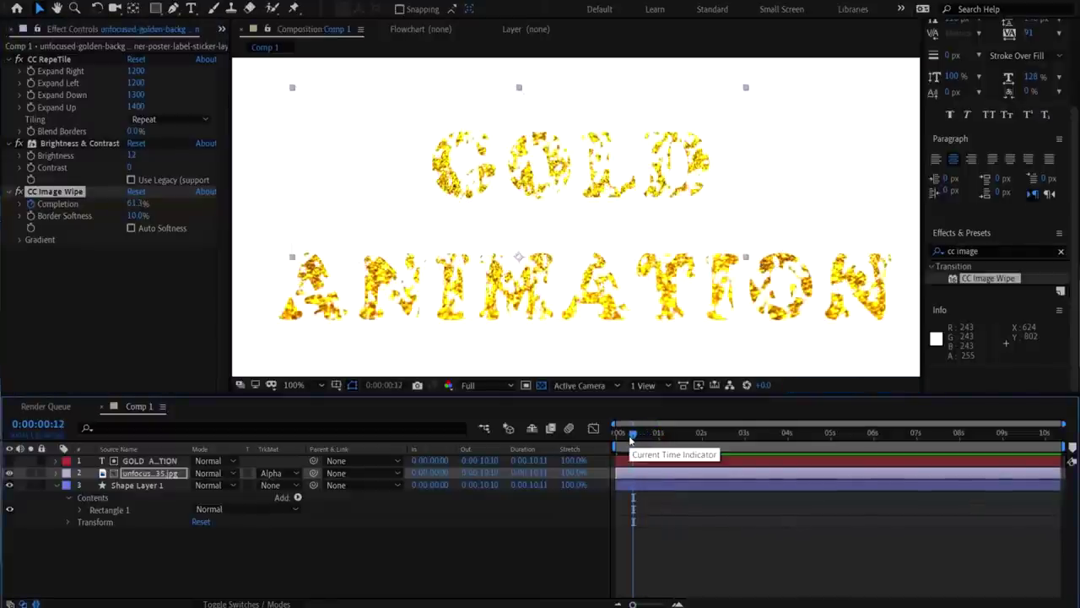
pyautogui.moveTo(628, 436)
pyautogui.mouseDown()
pyautogui.moveTo(615, 442)
pyautogui.moveTo(663, 441)
pyautogui.mouseUp()
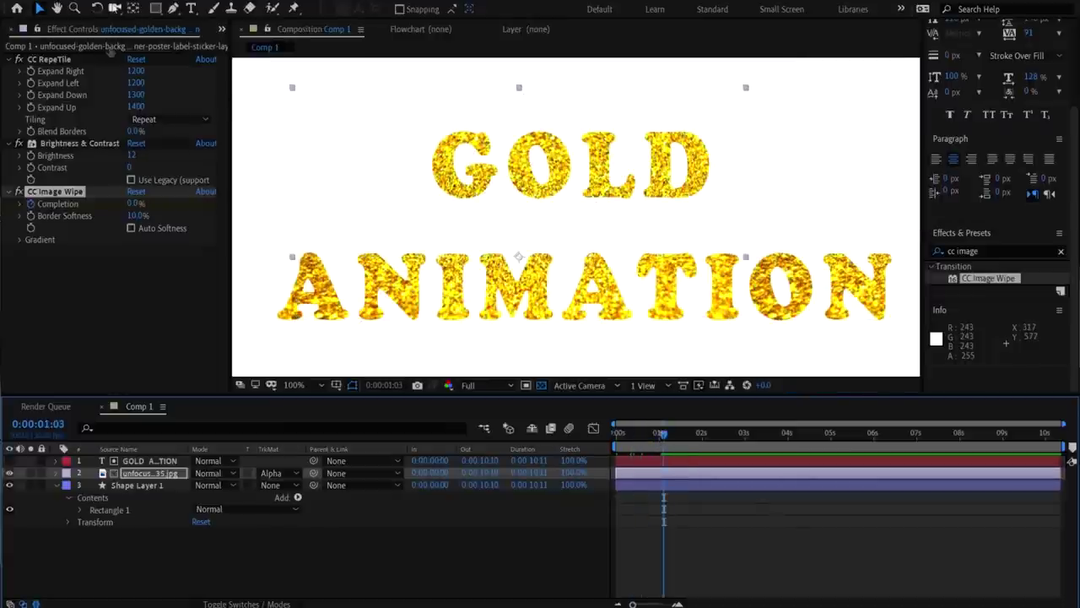
pyautogui.hotkey('alt', 't')
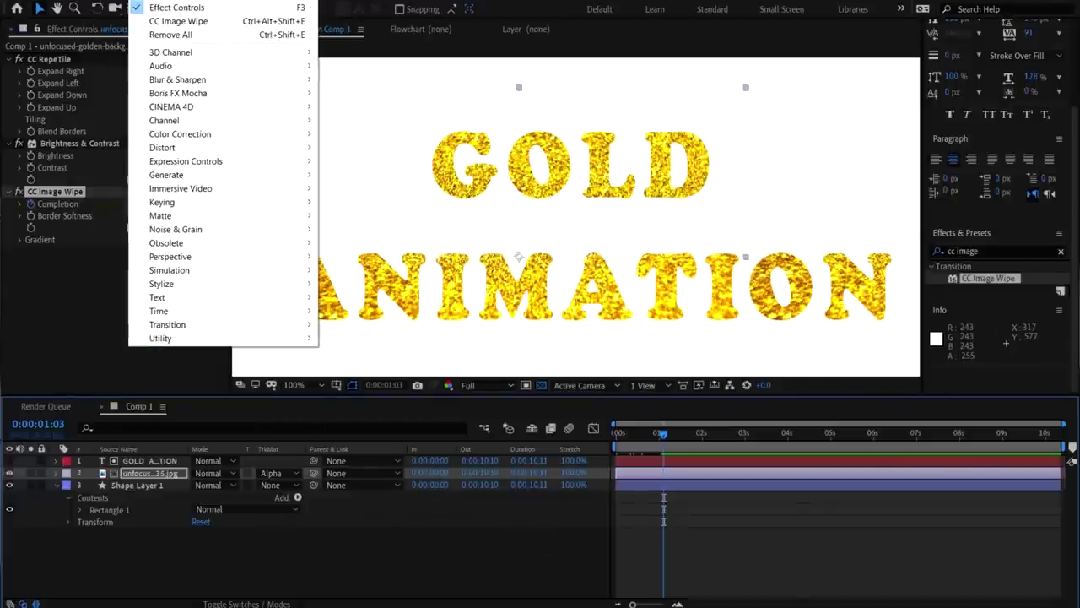
# Step: Expand the glitter layer's Transform properties and start Position keyframing, moving to just before four seconds
pyautogui.click(281, 601)
pyautogui.click(174, 478)
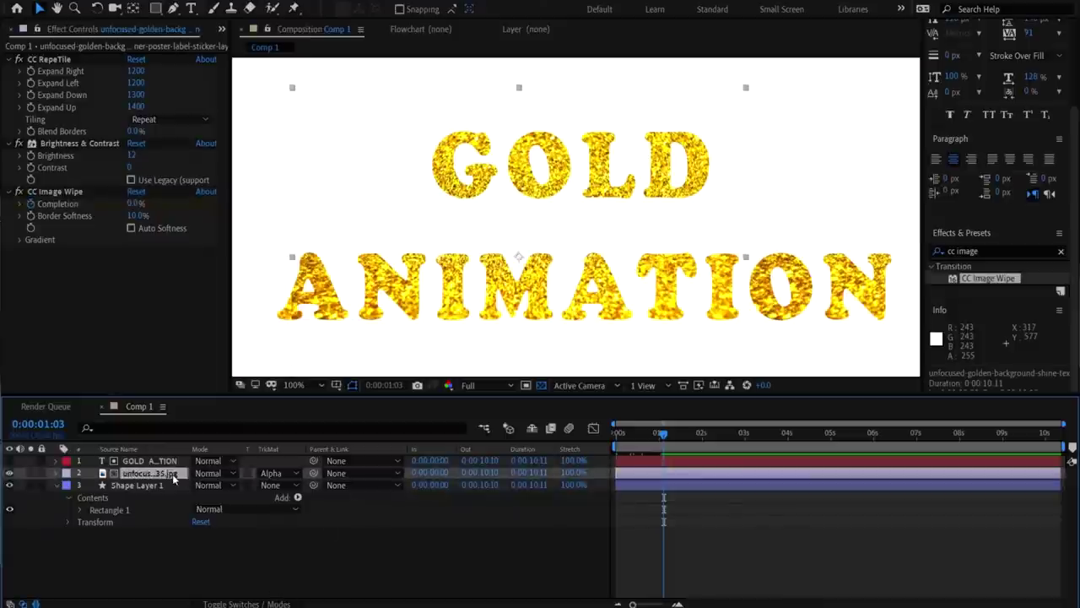
pyautogui.click(57, 477)
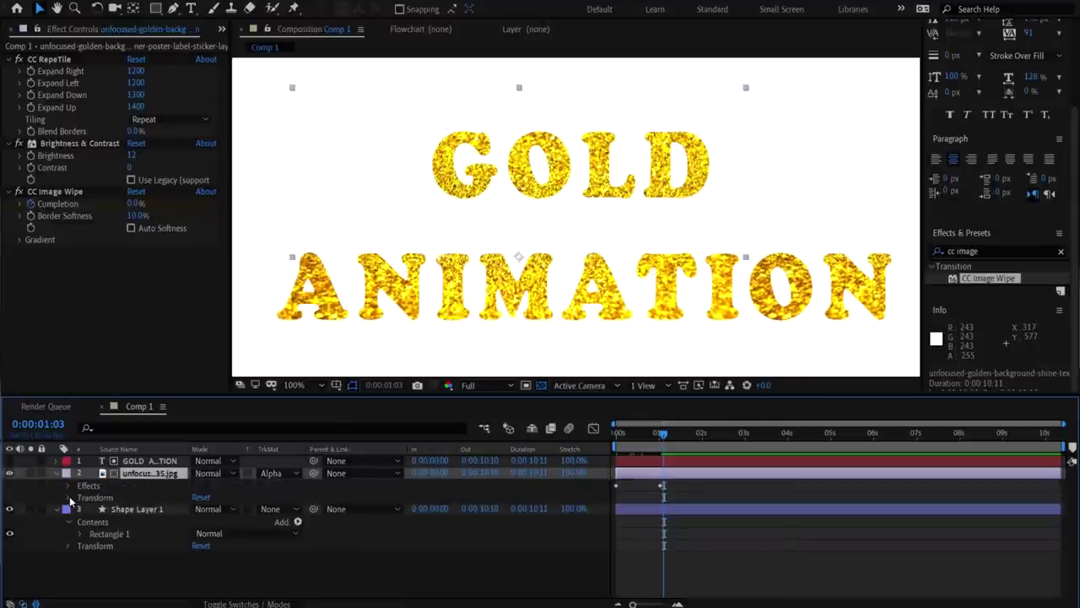
pyautogui.click(71, 498)
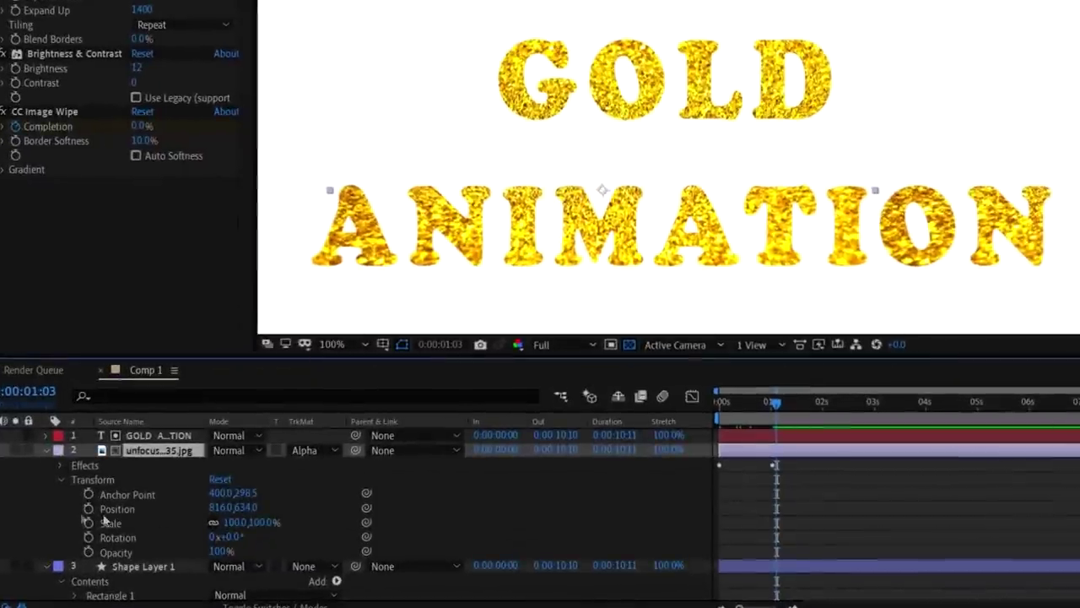
pyautogui.click(92, 523)
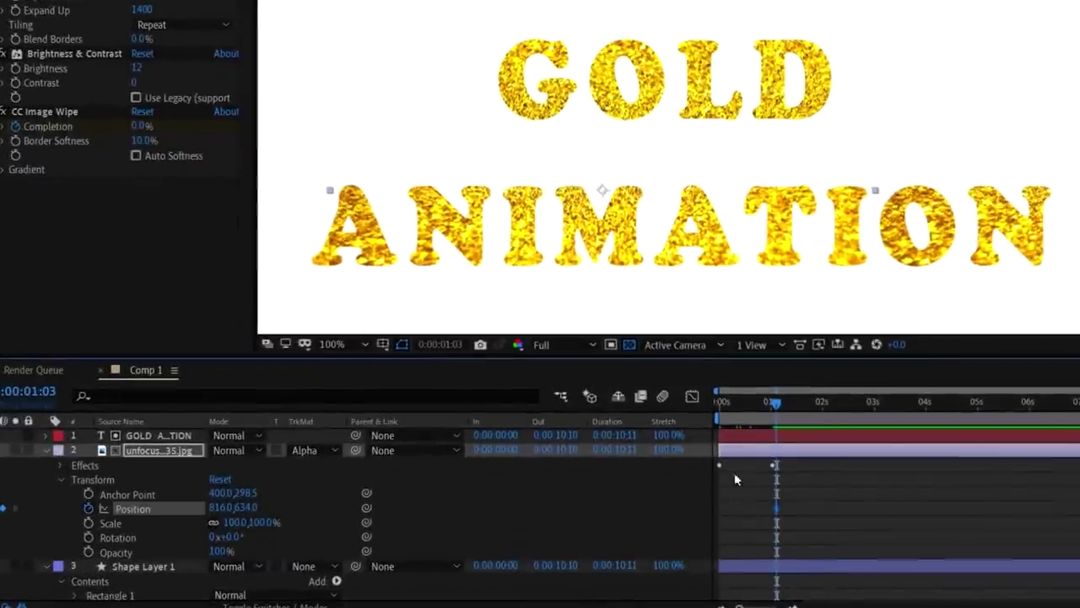
pyautogui.moveTo(781, 416); pyautogui.dragTo(921, 430)
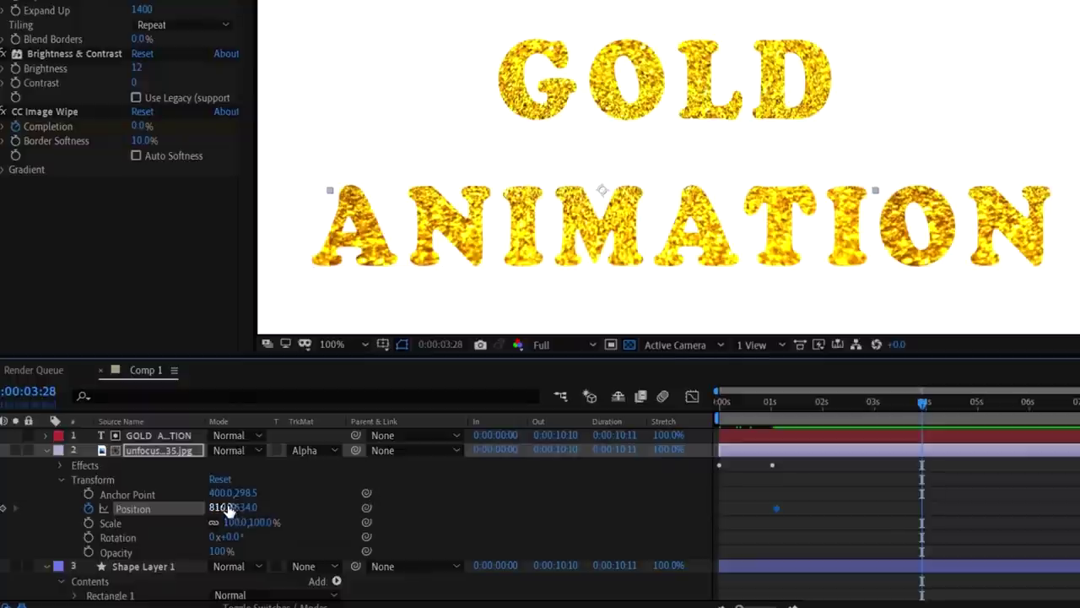
# Step: Set the glitter position to about X 725, Y 539, shift the keyframe earlier, and push it further left
pyautogui.moveTo(212, 507); pyautogui.dragTo(150, 504)
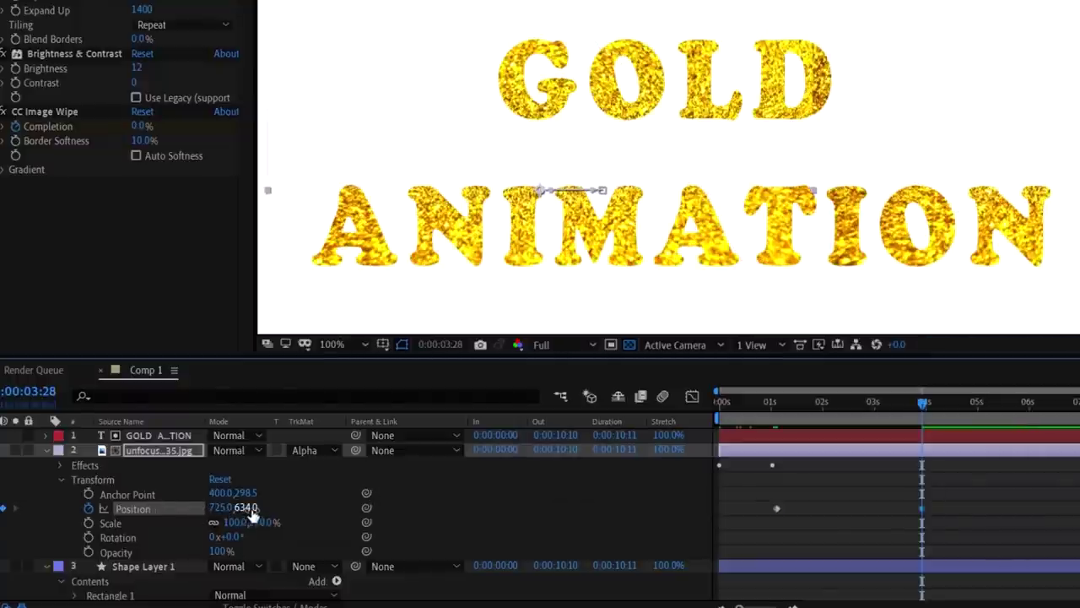
pyautogui.moveTo(239, 507); pyautogui.dragTo(191, 490)
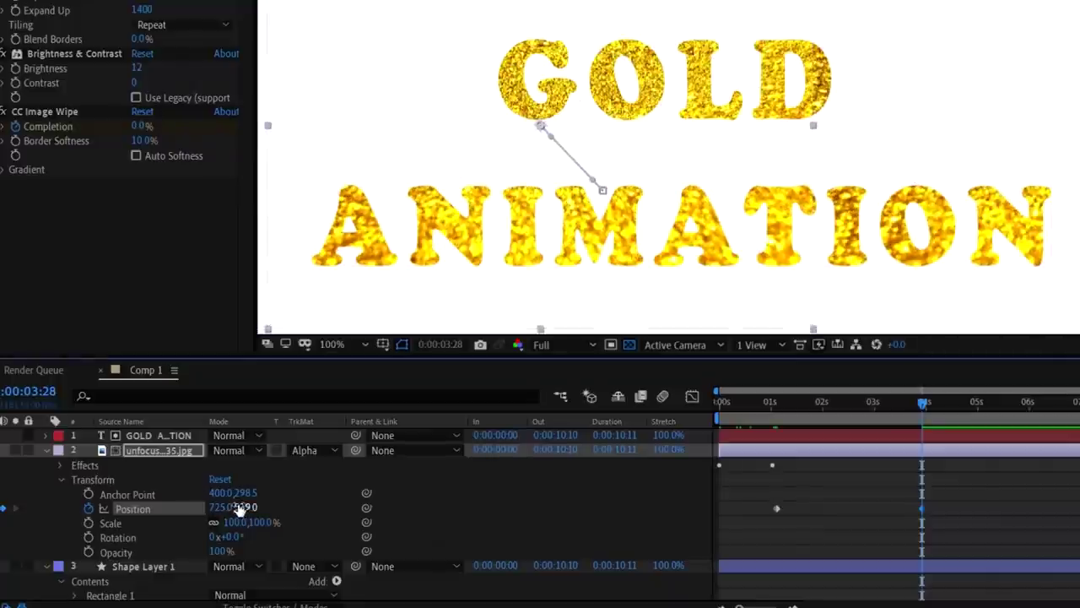
pyautogui.moveTo(214, 506); pyautogui.dragTo(199, 506)
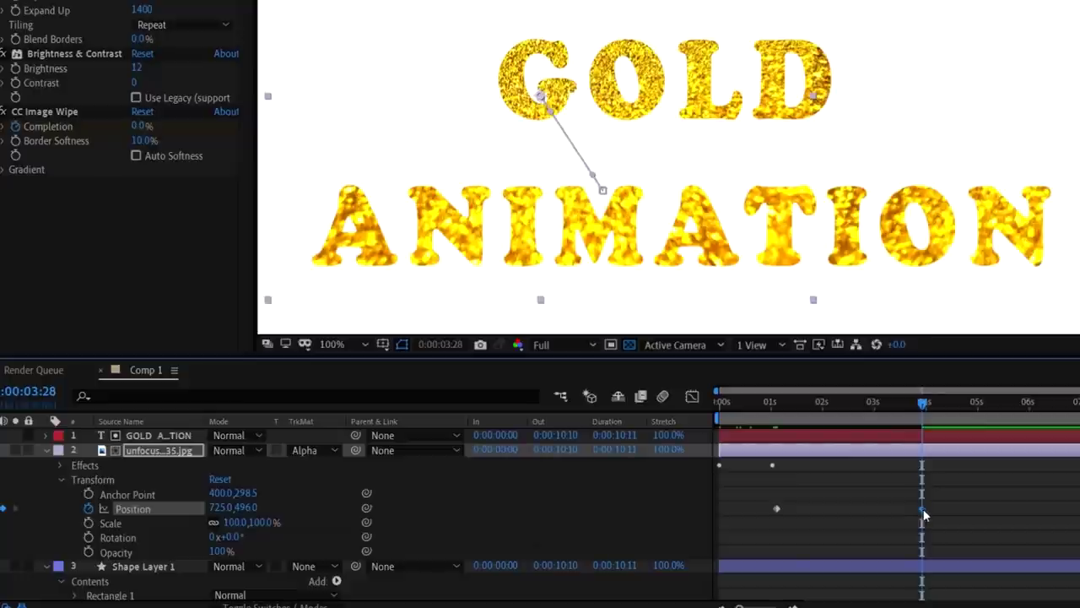
pyautogui.moveTo(904, 509); pyautogui.dragTo(865, 508)
pyautogui.moveTo(253, 507)
pyautogui.mouseDown()
pyautogui.moveTo(282, 509)
pyautogui.moveTo(173, 521)
pyautogui.mouseUp()
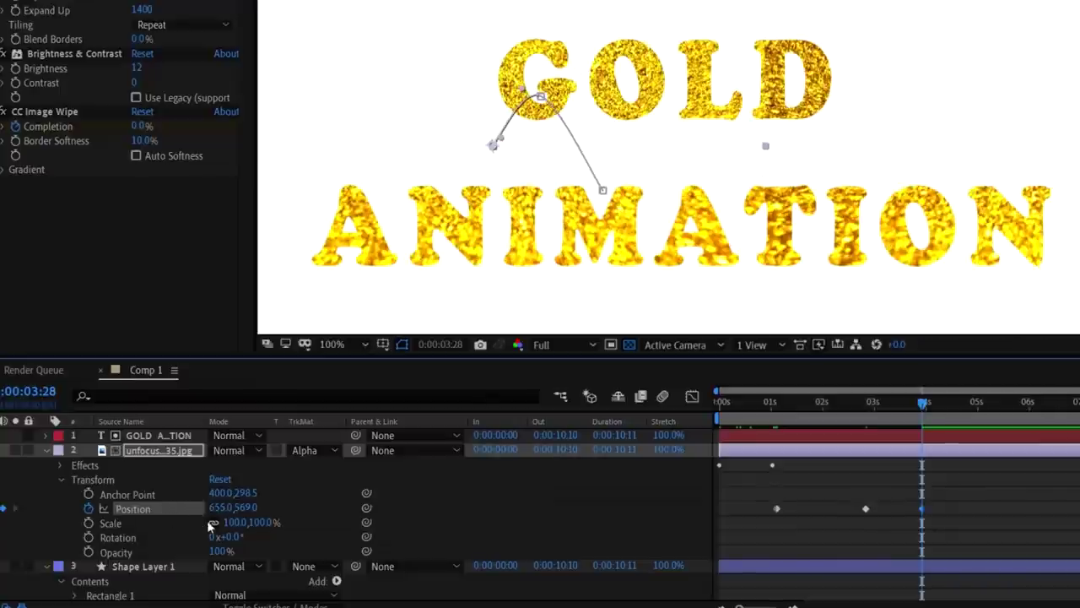
pyautogui.moveTo(178, 514); pyautogui.dragTo(205, 523)
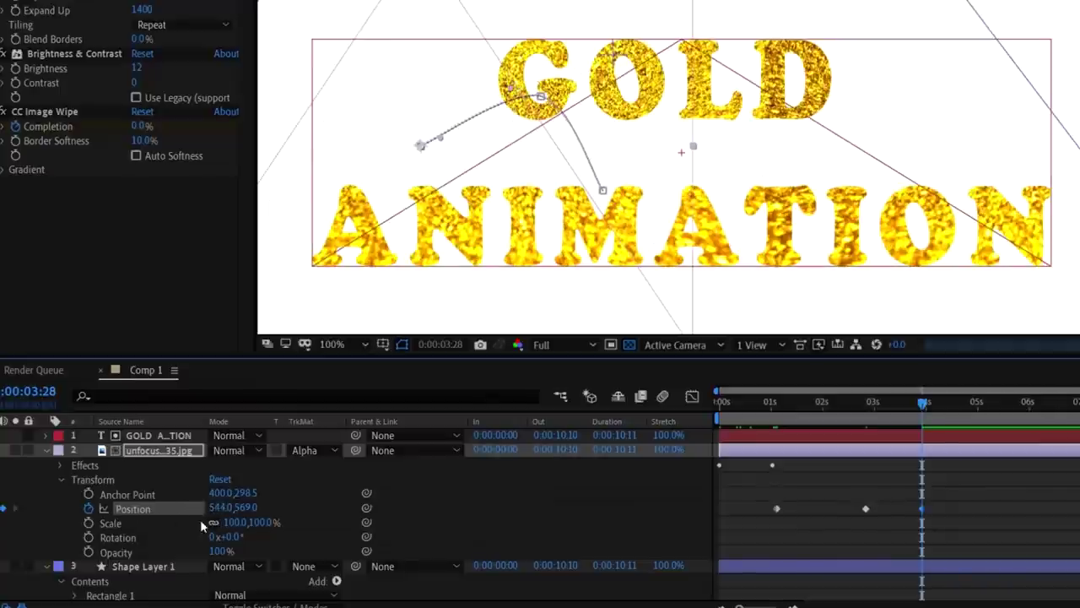
pyautogui.moveTo(232, 507); pyautogui.dragTo(68, 534)
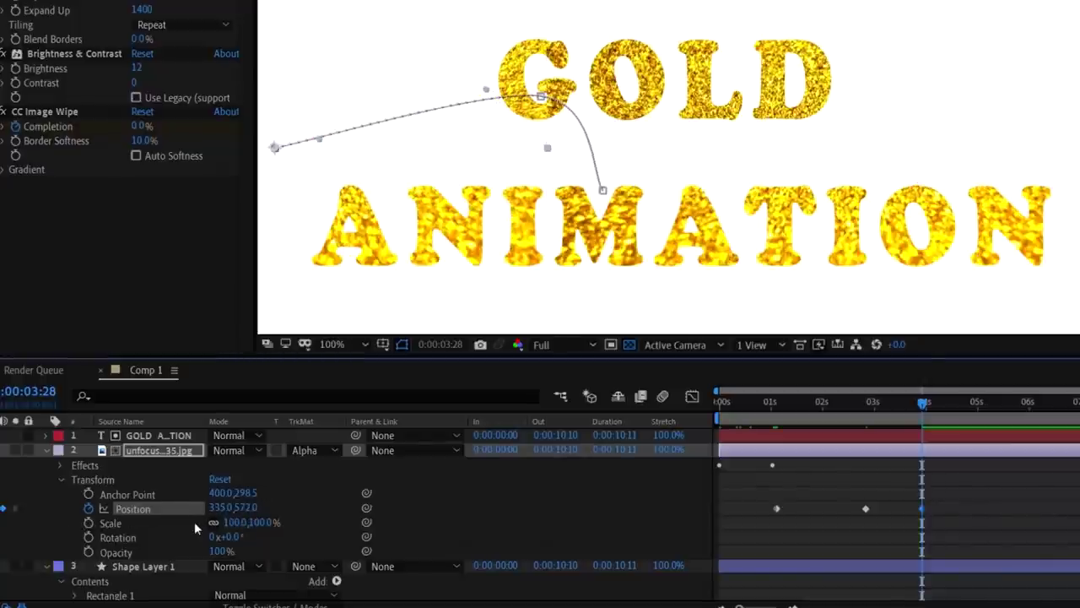
pyautogui.moveTo(186, 509); pyautogui.dragTo(152, 515)
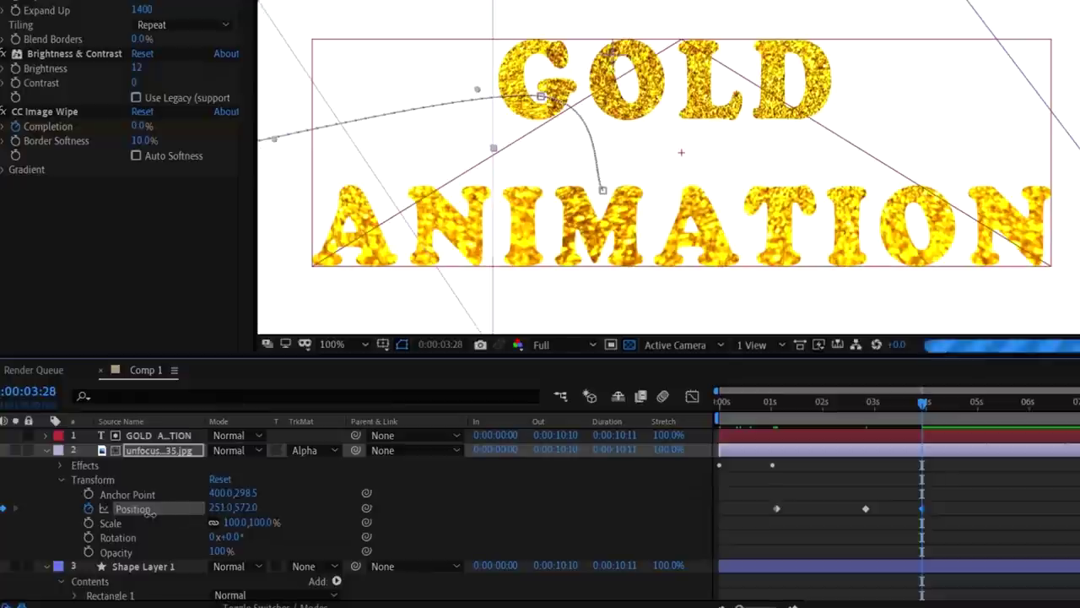
# Step: Apply Easy Ease (F9) to all the glitter layer's Position keyframes
pyautogui.scroll(-2, 730, 233)
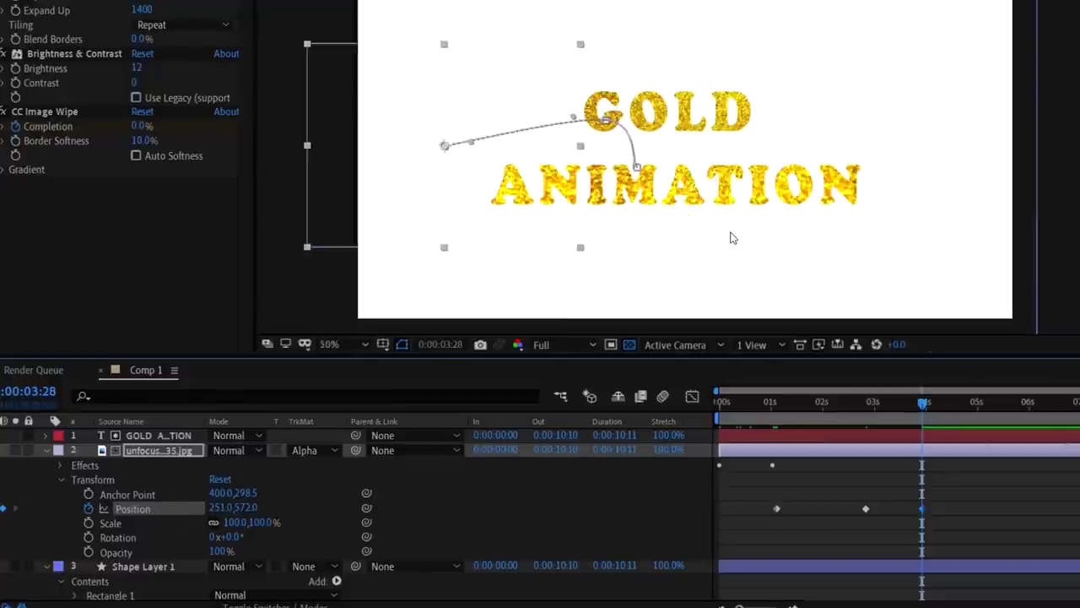
pyautogui.scroll(-2, 731, 232)
pyautogui.scroll(2, 731, 231)
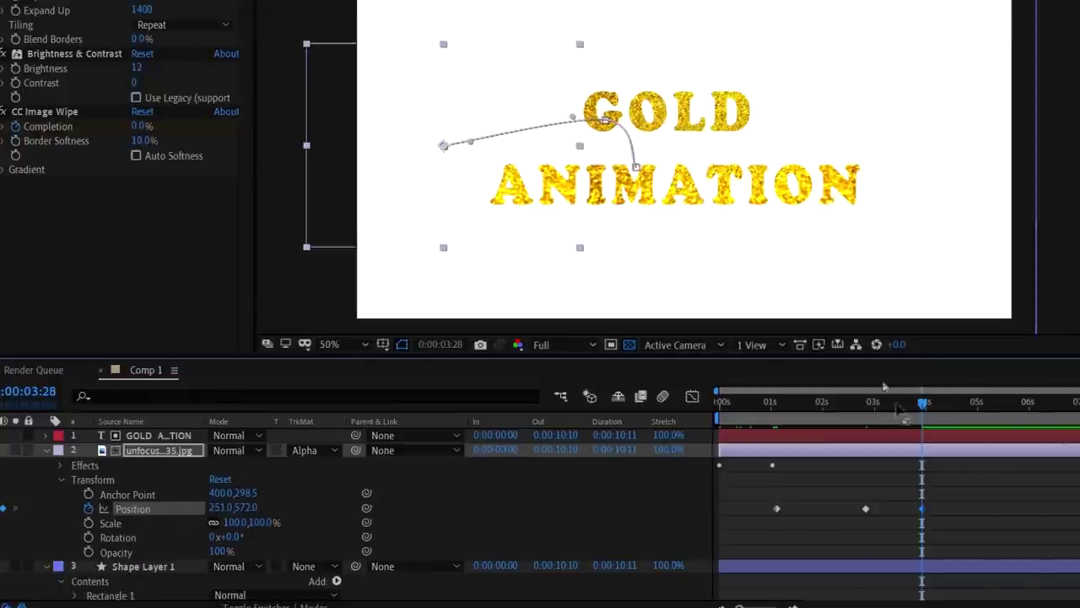
pyautogui.moveTo(758, 504); pyautogui.dragTo(945, 541)
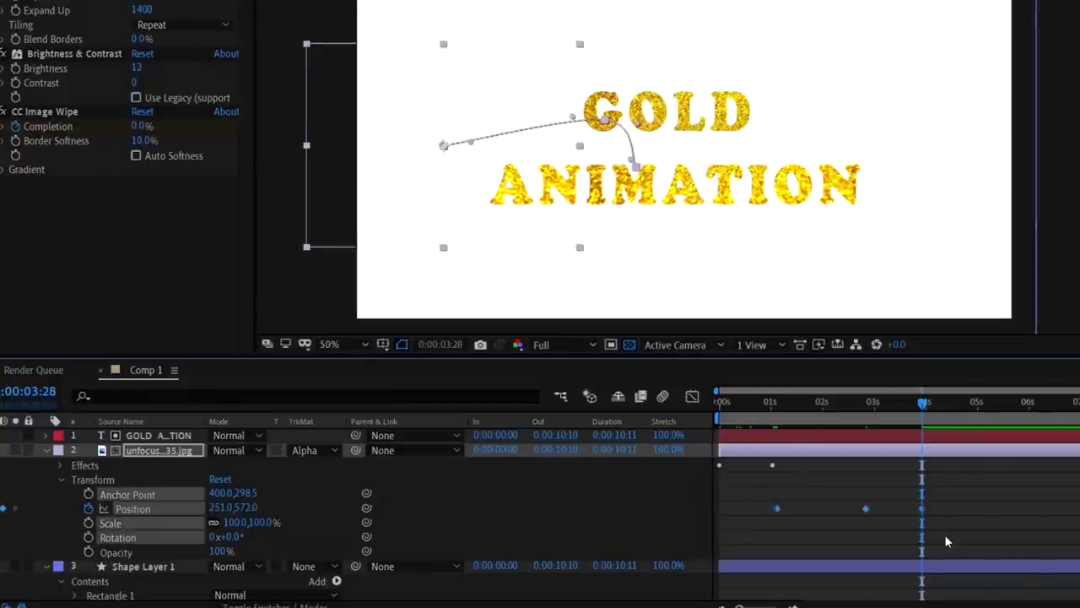
pyautogui.press('F9')
pyautogui.click(944, 540)
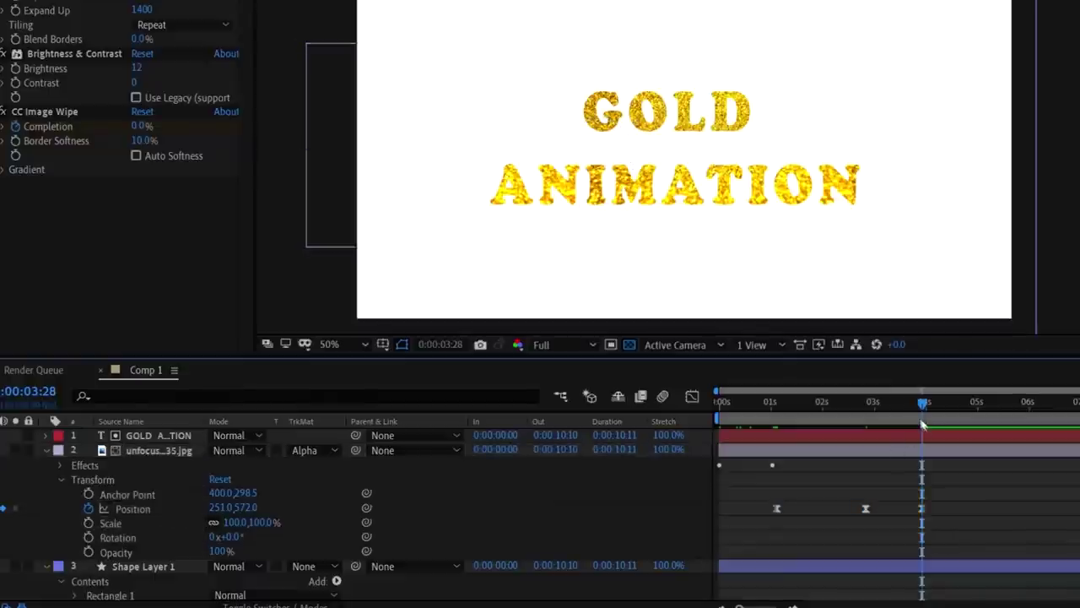
# Step: Scrub around one to two seconds to check the glitter motion, then collapse the layer
pyautogui.press('pageup')
pyautogui.press('pageup')
pyautogui.press('pageup')
pyautogui.press('pageup')
pyautogui.click(849, 416)
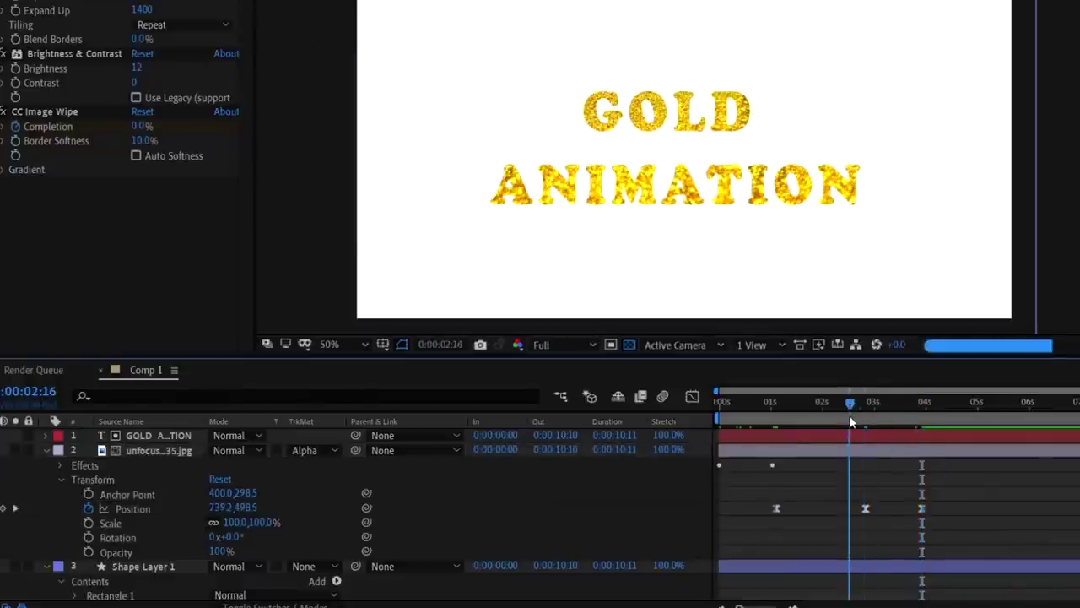
pyautogui.click(794, 413)
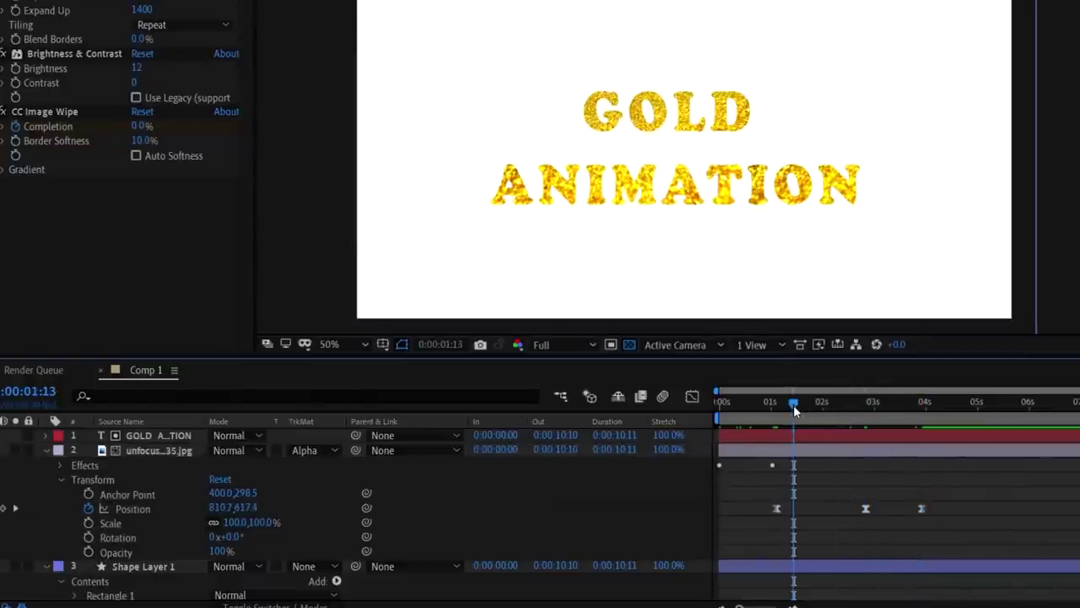
pyautogui.moveTo(793, 403); pyautogui.dragTo(913, 418)
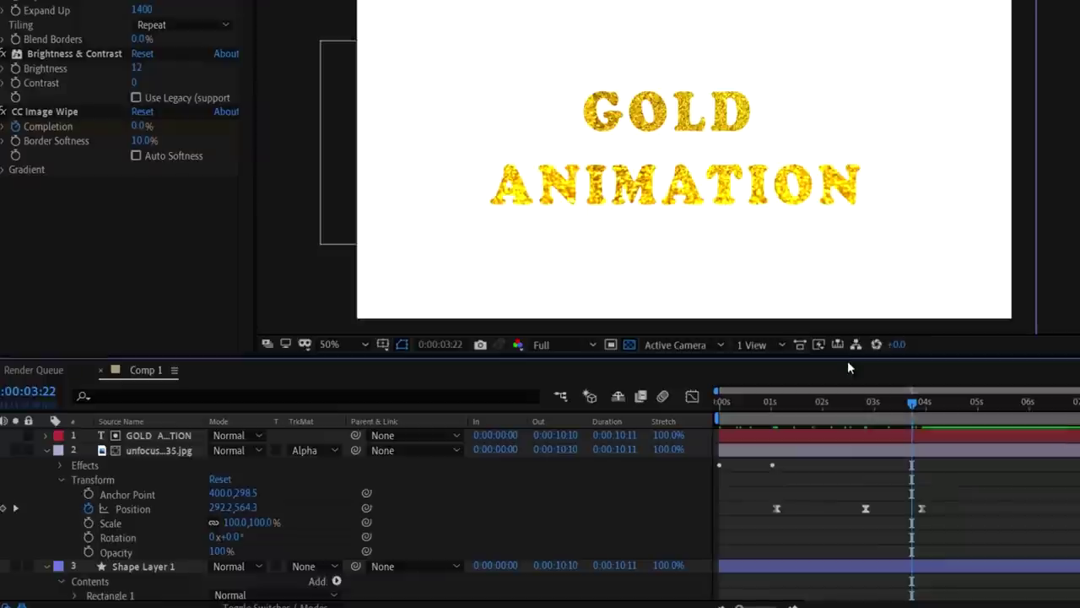
pyautogui.press('/')
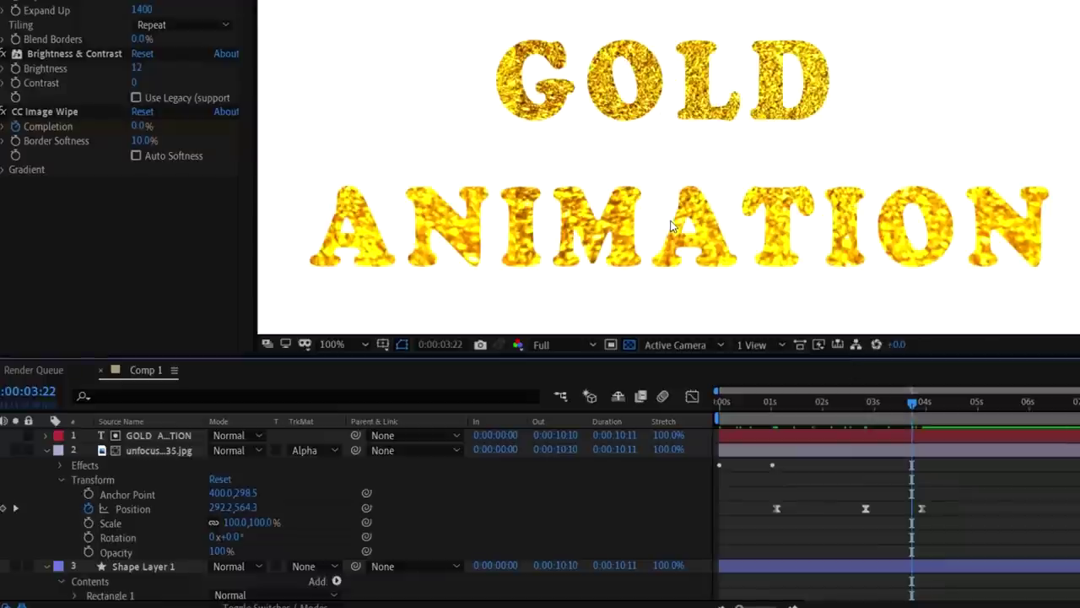
pyautogui.click(47, 450)
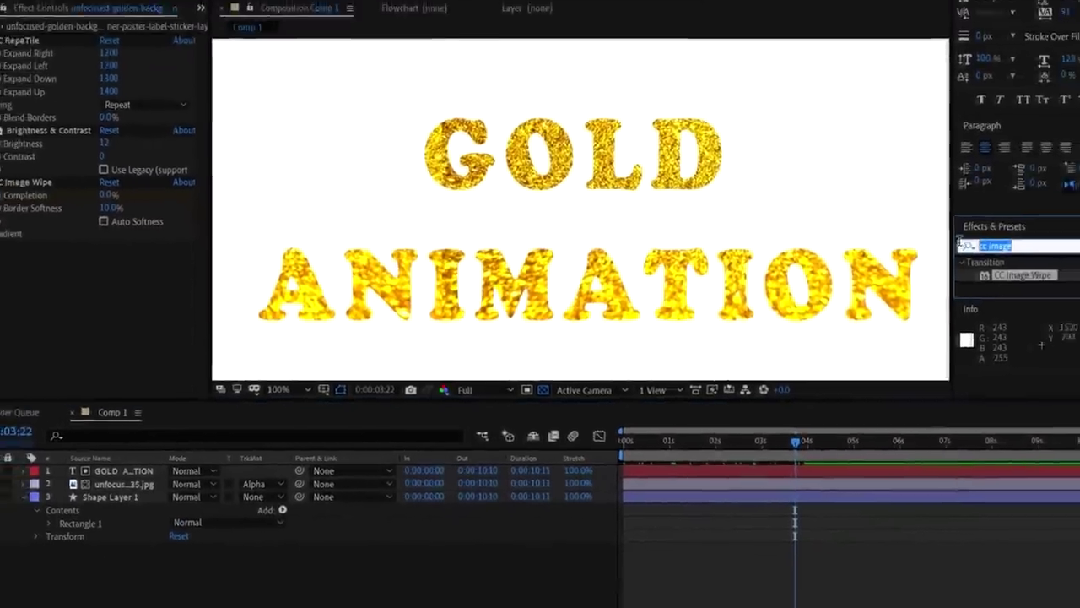
# Step: Apply CC Light Sweep to the glitter image, narrowing its width to 18 and tilting its direction
pyautogui.write('cc lig')
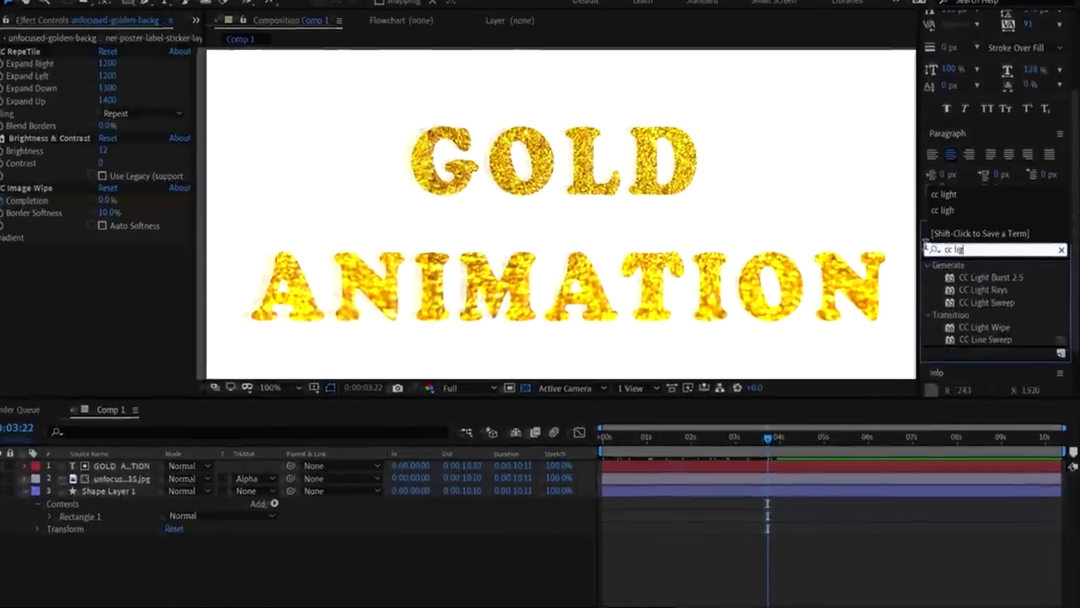
pyautogui.write('ht')
pyautogui.click(980, 306)
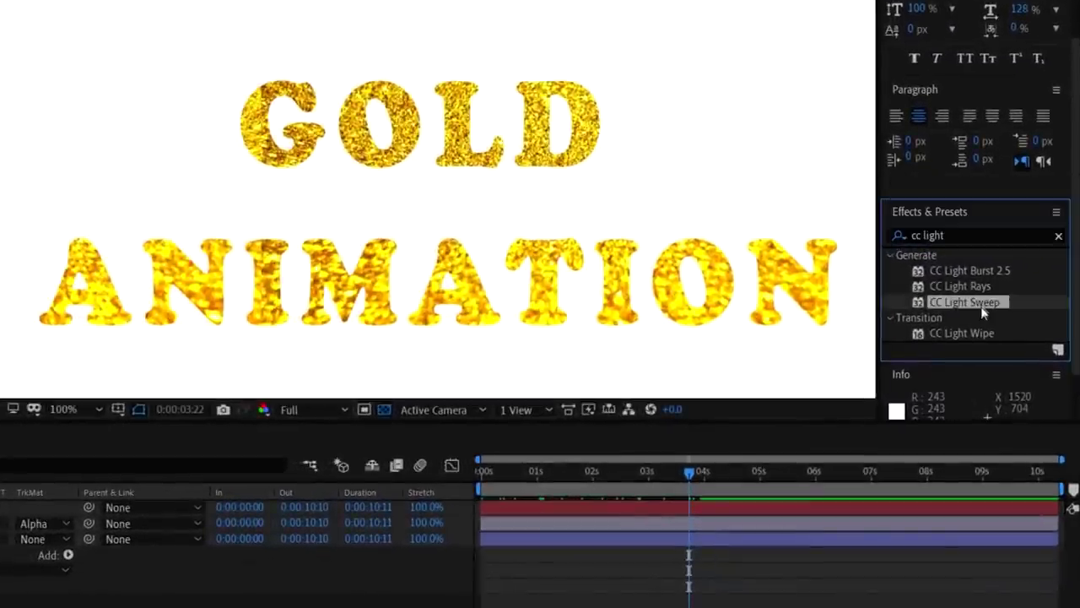
pyautogui.moveTo(196, 534); pyautogui.dragTo(197, 523)
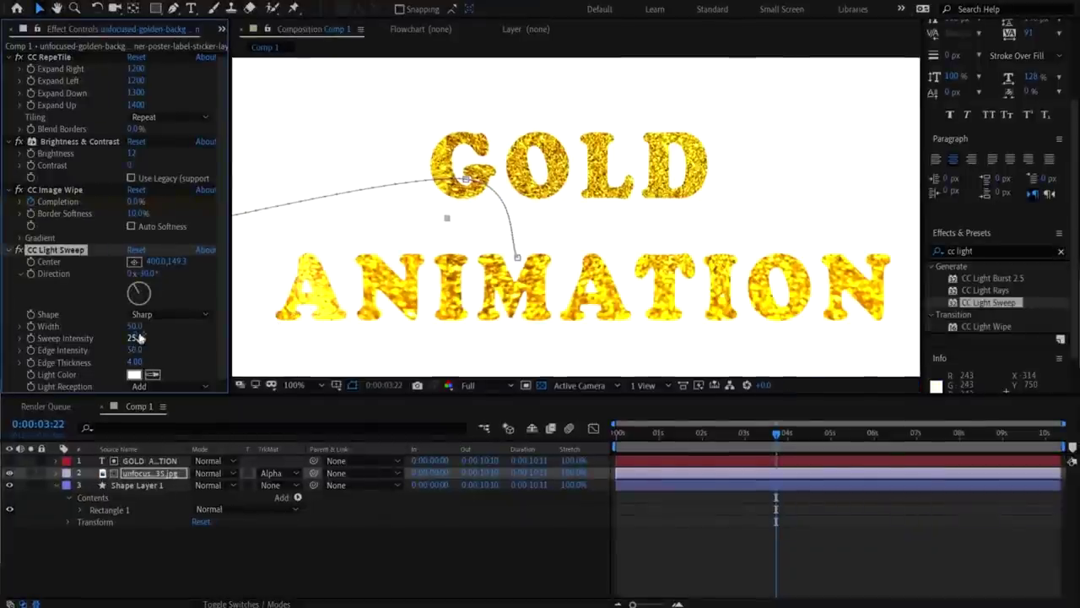
pyautogui.moveTo(137, 327); pyautogui.dragTo(131, 332)
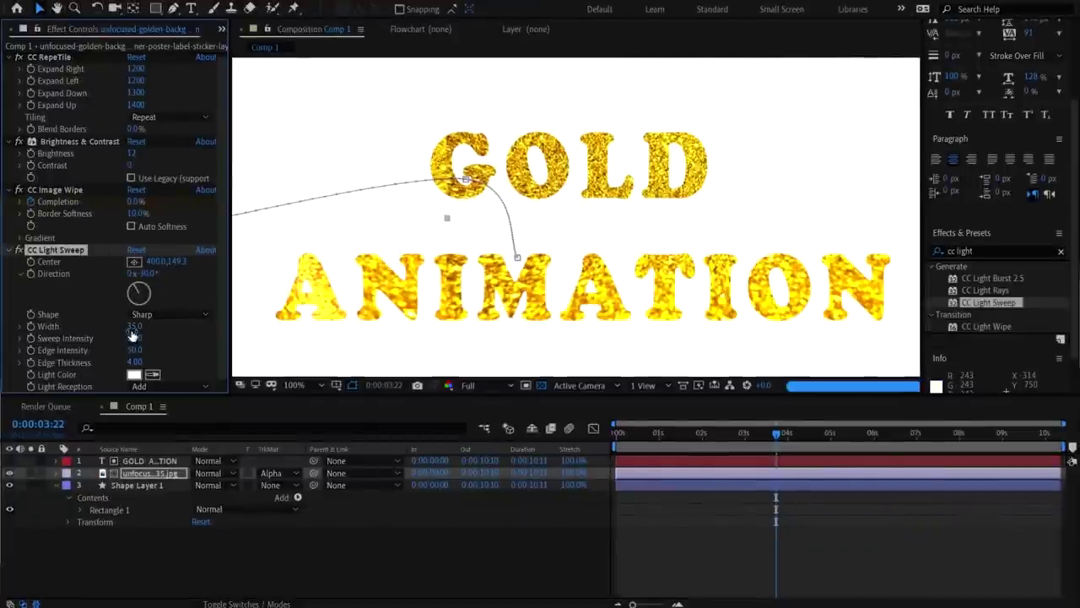
pyautogui.moveTo(132, 334); pyautogui.dragTo(131, 338)
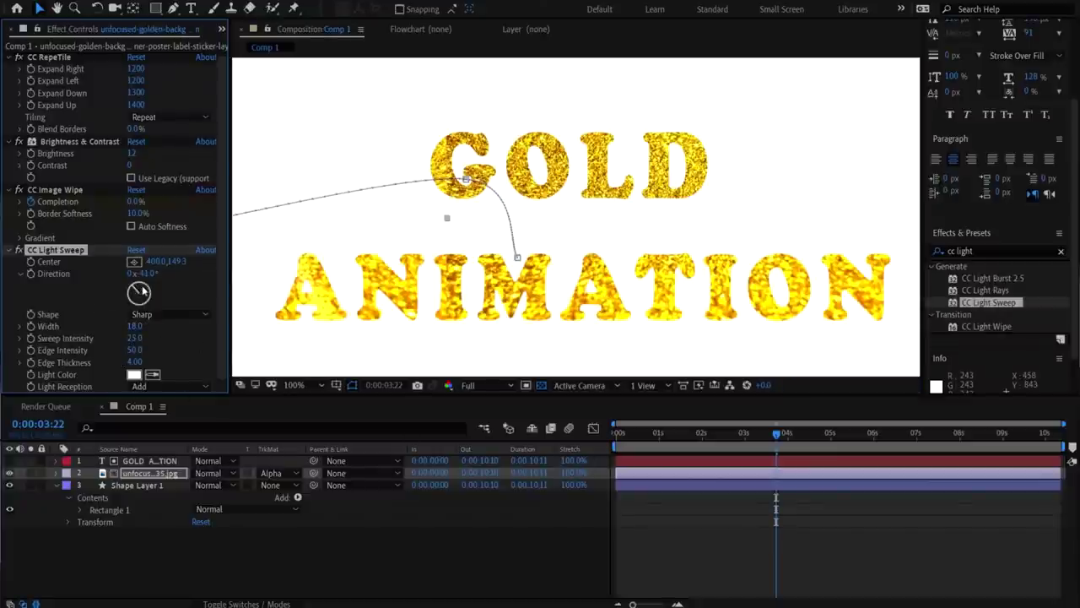
pyautogui.moveTo(139, 292); pyautogui.dragTo(147, 291)
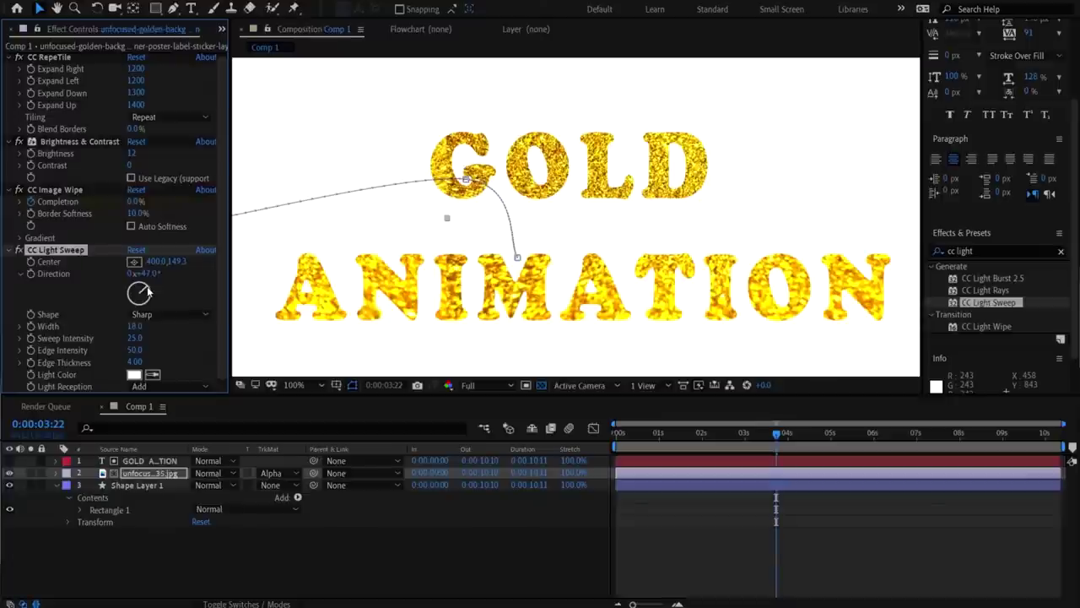
pyautogui.moveTo(132, 288); pyautogui.dragTo(122, 304)
# Step: Set the sweep light colour, lower brightness to 32, widen the sweep to 33, and nudge its centre right
pyautogui.click(134, 374)
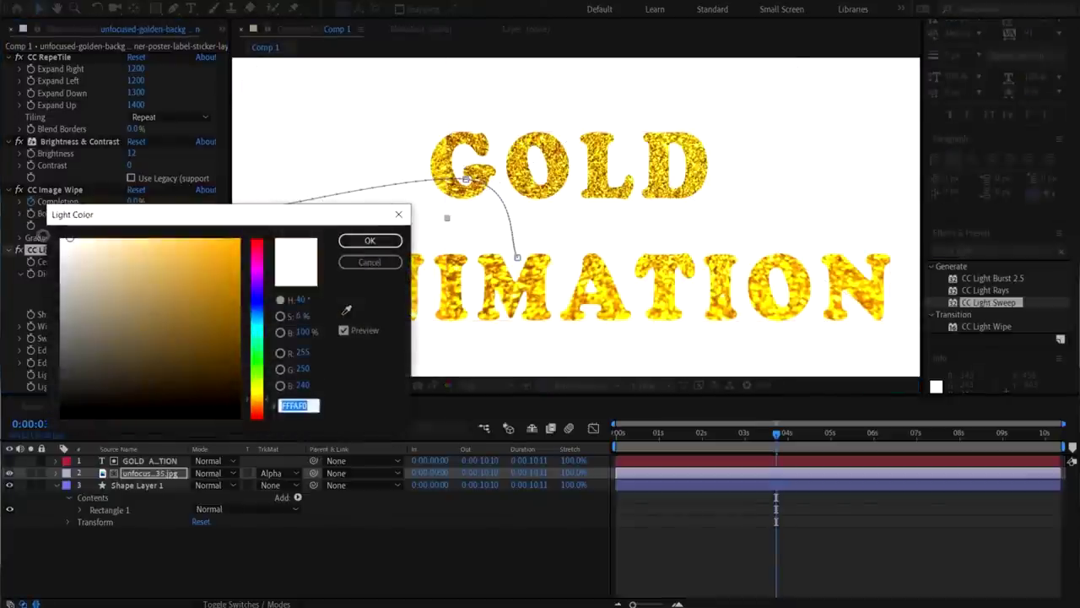
pyautogui.click(350, 245)
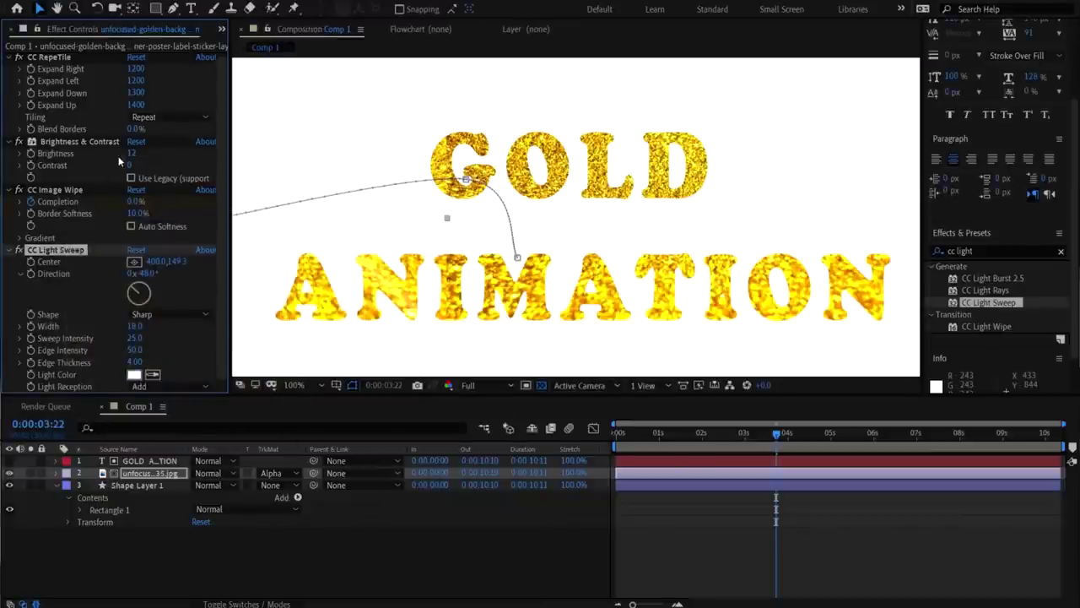
pyautogui.moveTo(129, 152); pyautogui.dragTo(104, 154)
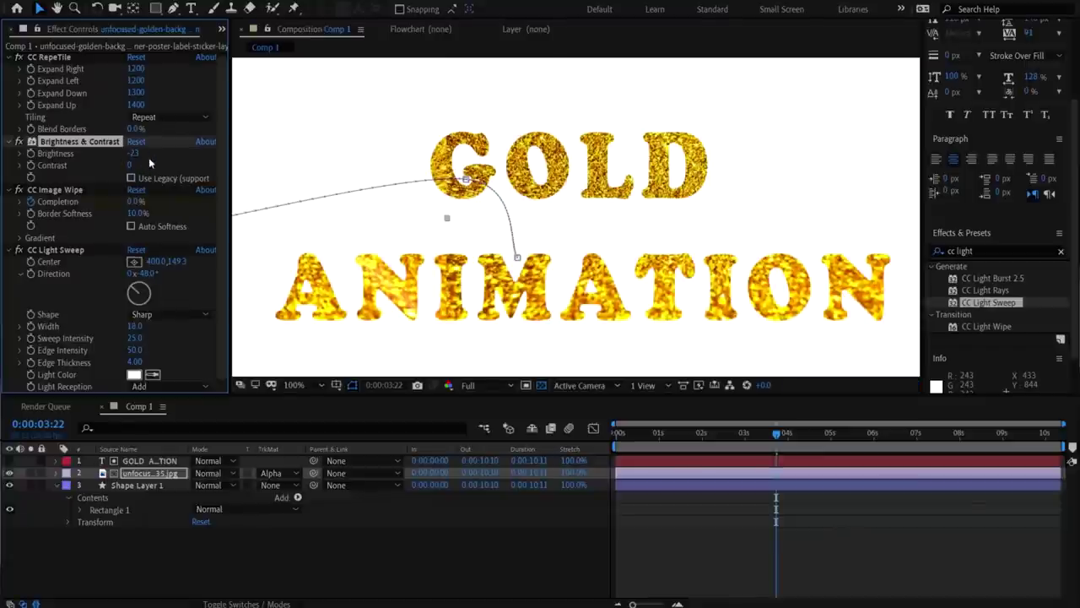
pyautogui.moveTo(135, 154); pyautogui.dragTo(134, 153)
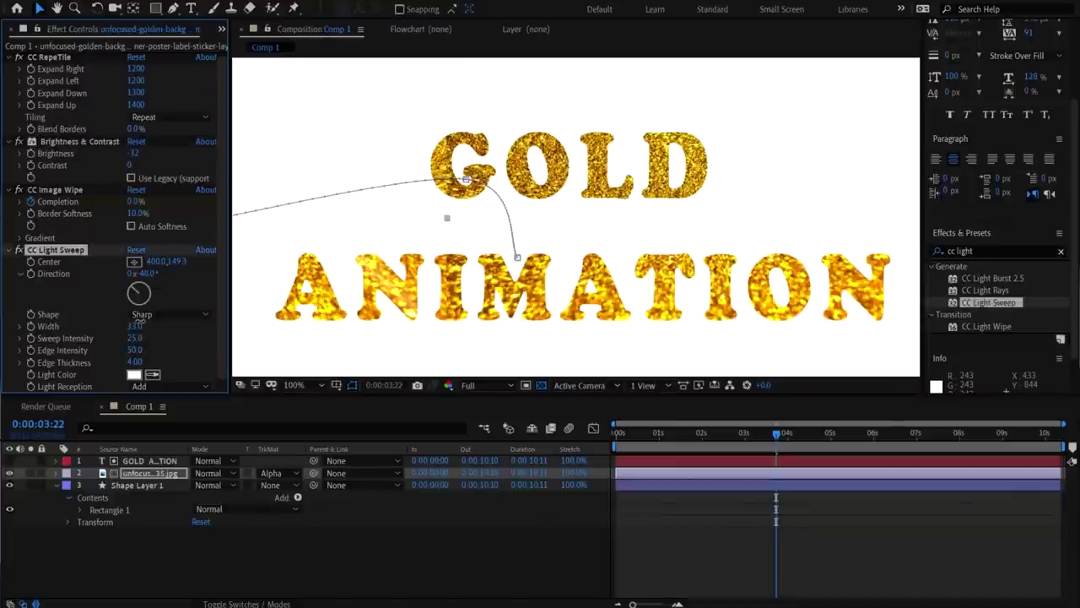
pyautogui.moveTo(133, 326); pyautogui.dragTo(142, 326)
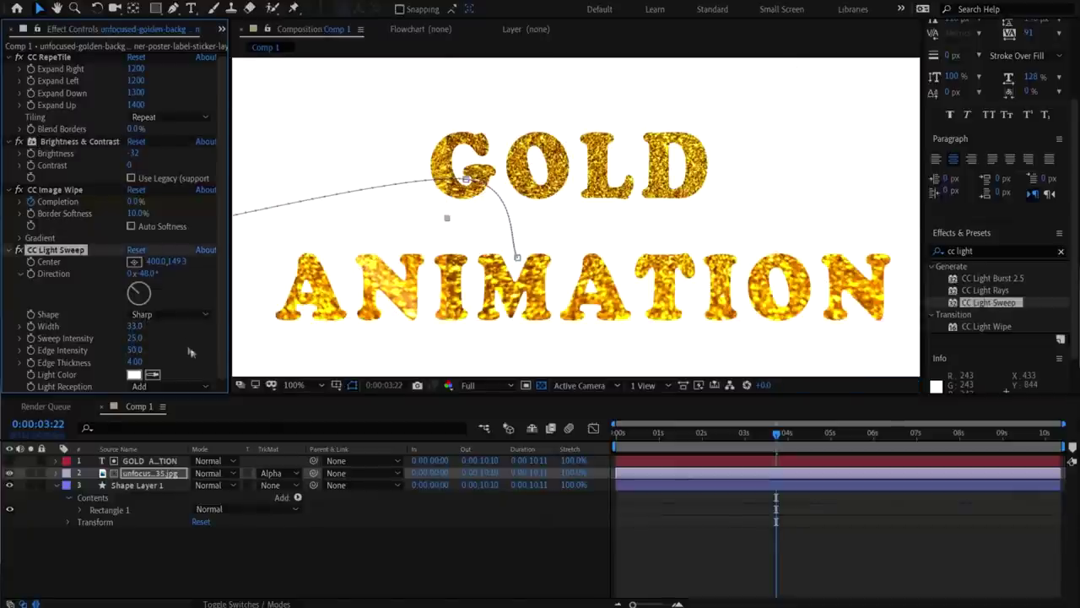
pyautogui.moveTo(157, 262); pyautogui.dragTo(175, 266)
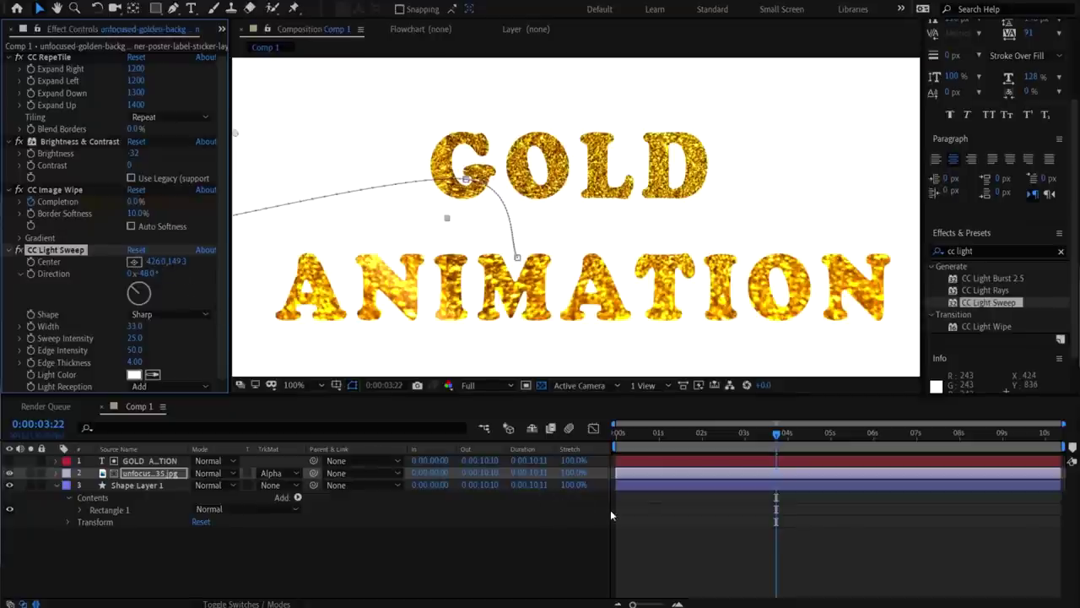
# Step: Place the light sweep centre left of the text, then reposition and keyframe it at 1:26
pyautogui.scroll(-4, 358, 270)
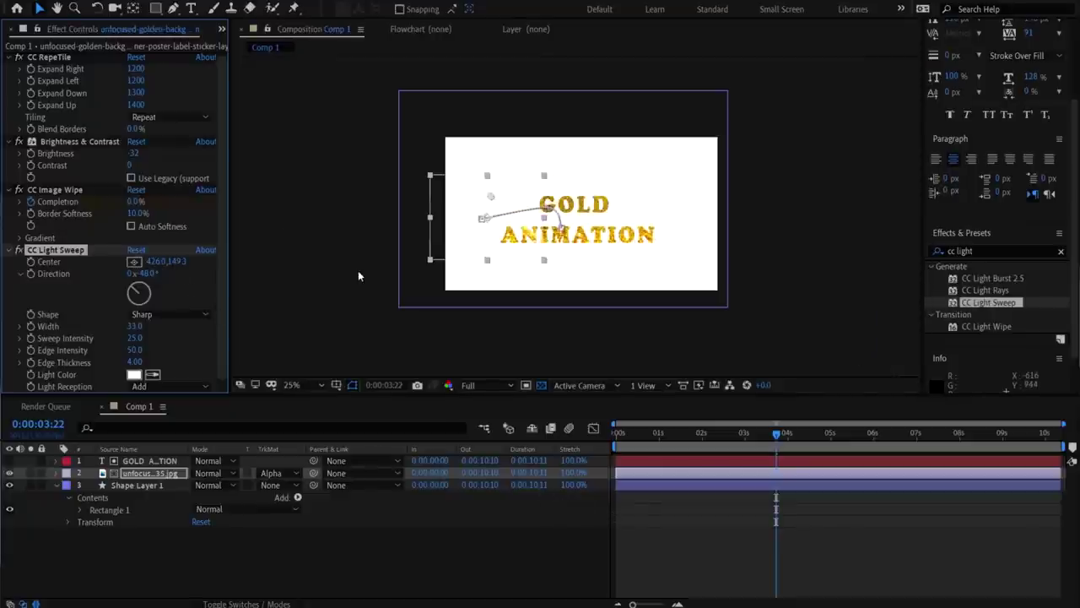
pyautogui.press('.')
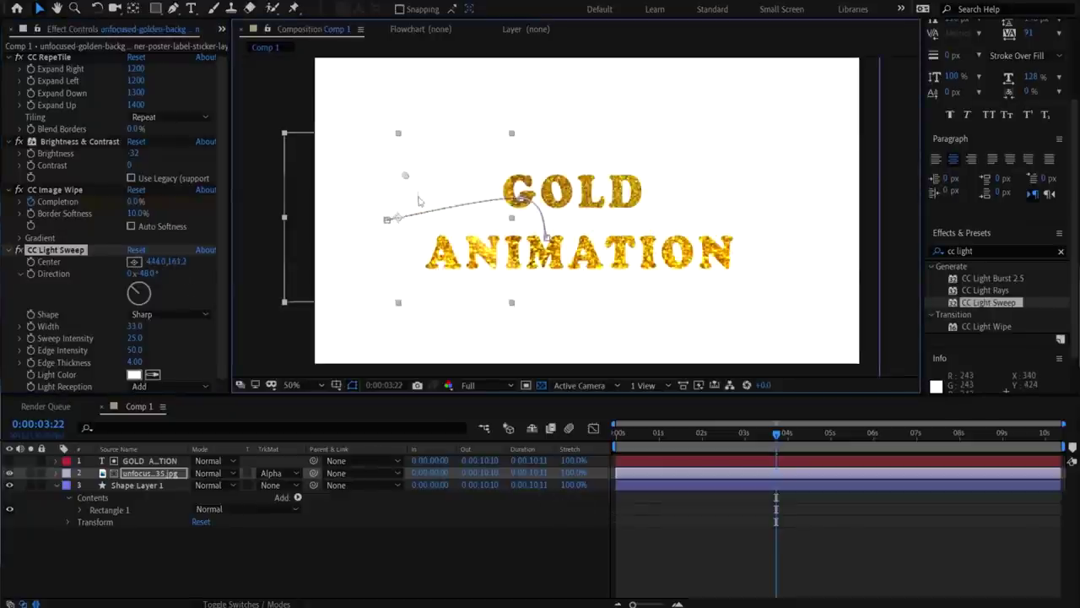
pyautogui.moveTo(417, 200); pyautogui.dragTo(439, 253)
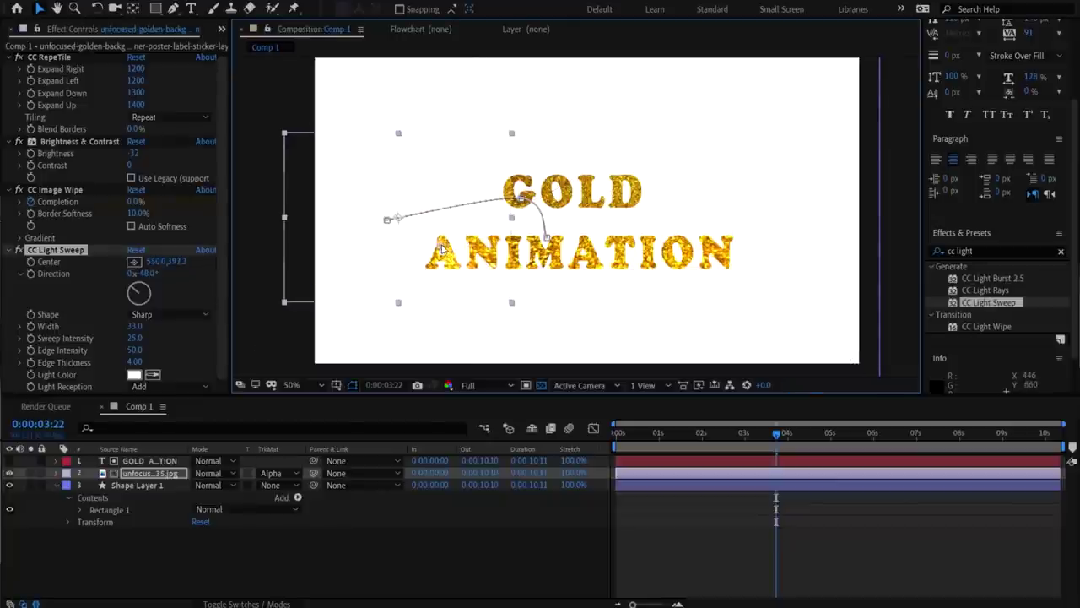
pyautogui.moveTo(437, 250); pyautogui.dragTo(426, 248)
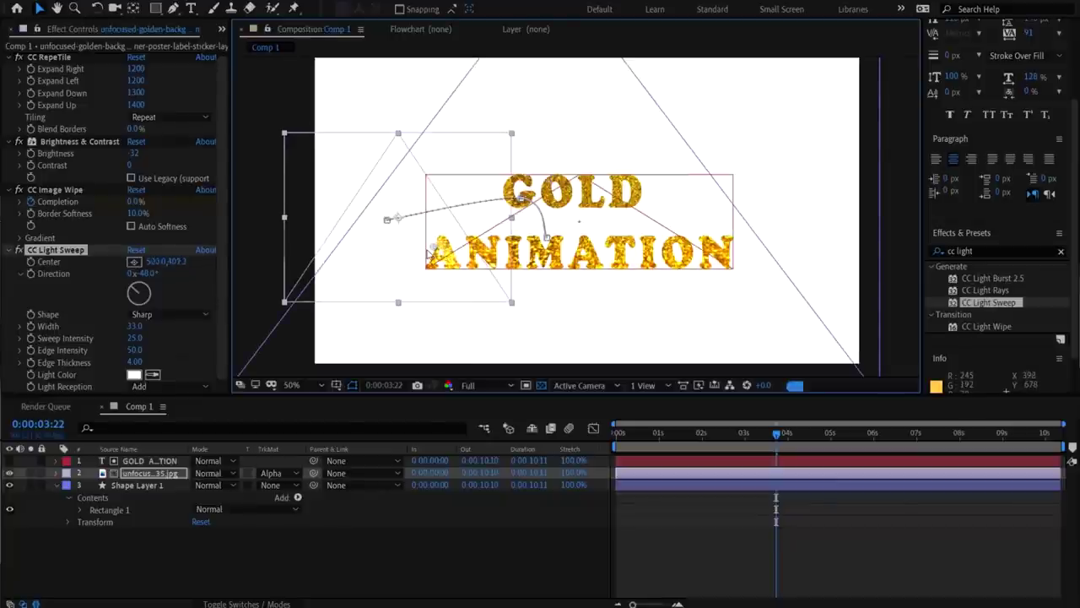
pyautogui.click(696, 432)
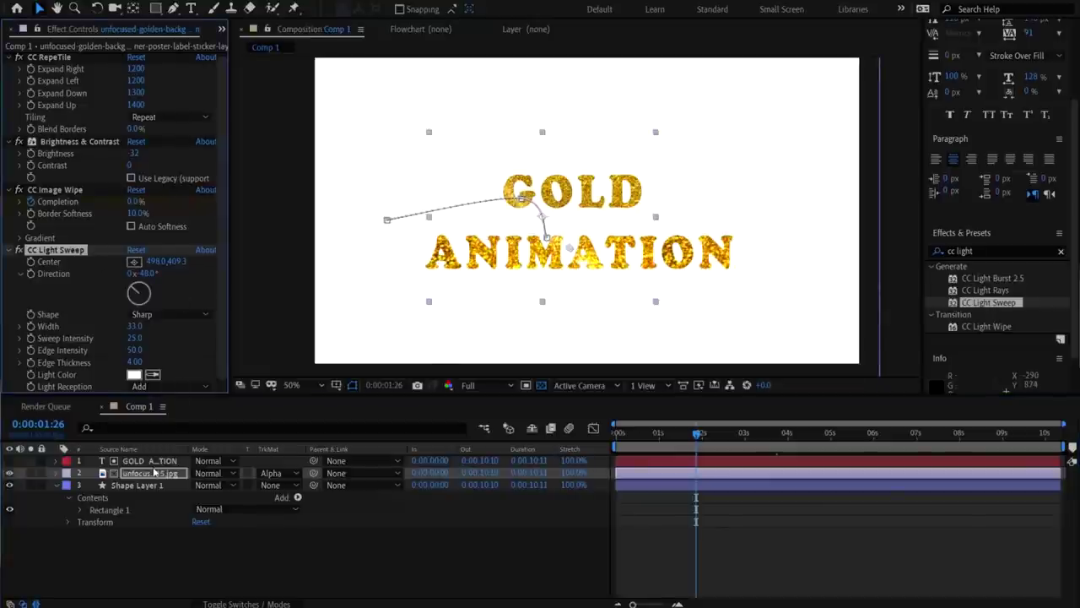
pyautogui.click(155, 474)
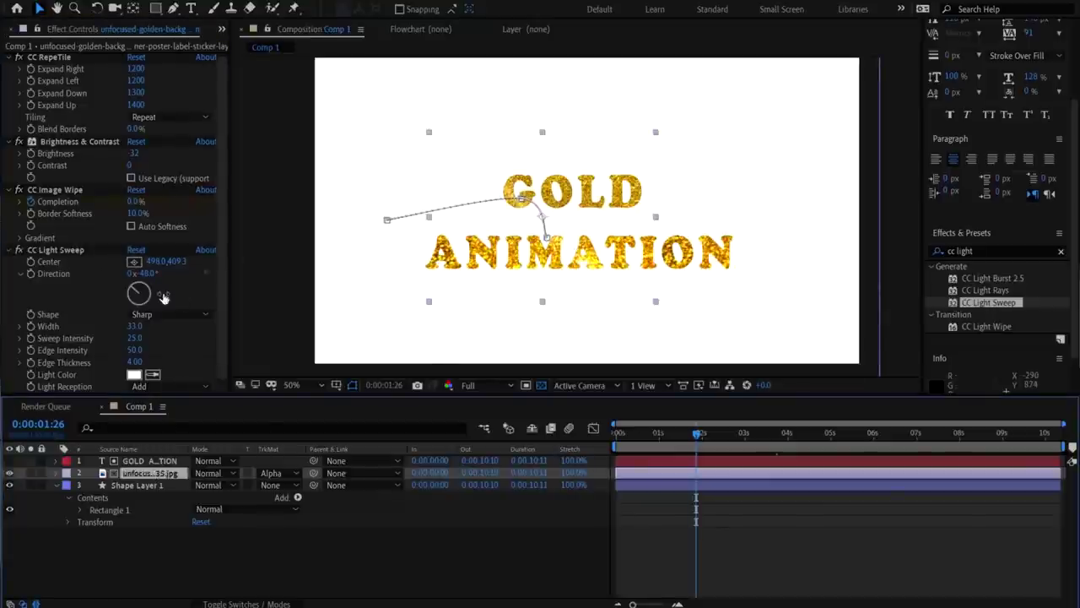
pyautogui.moveTo(152, 264); pyautogui.dragTo(149, 264)
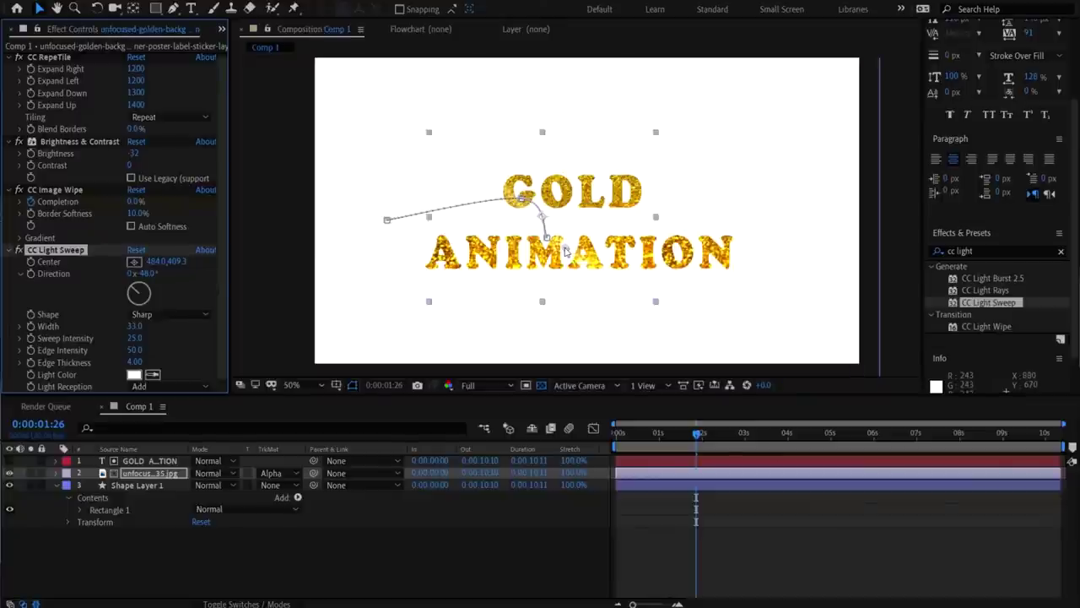
pyautogui.moveTo(565, 250); pyautogui.dragTo(566, 247)
pyautogui.moveTo(451, 274); pyautogui.dragTo(417, 284)
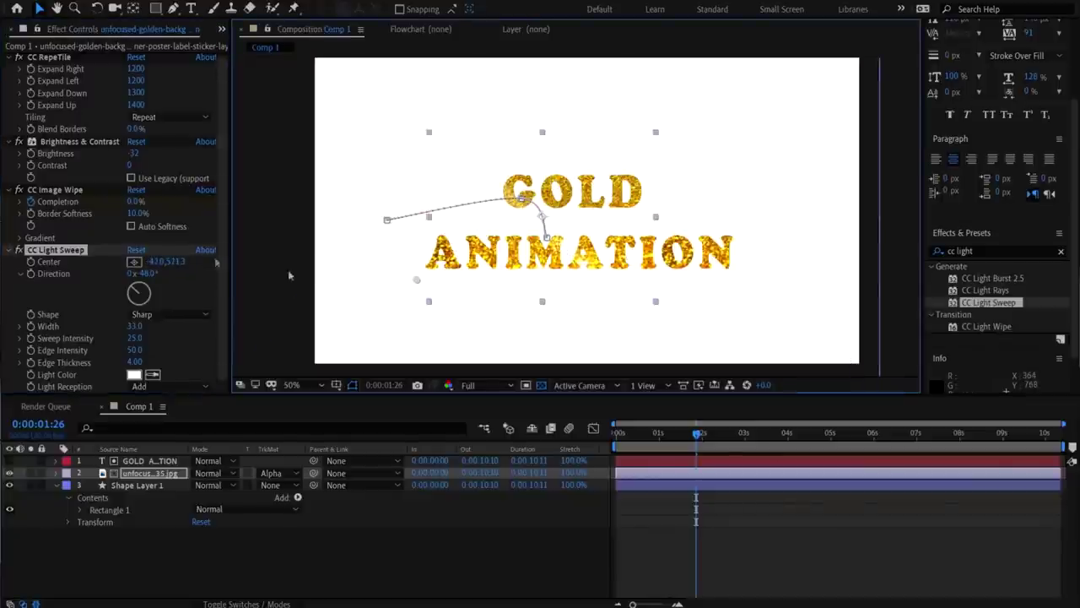
pyautogui.click(37, 265)
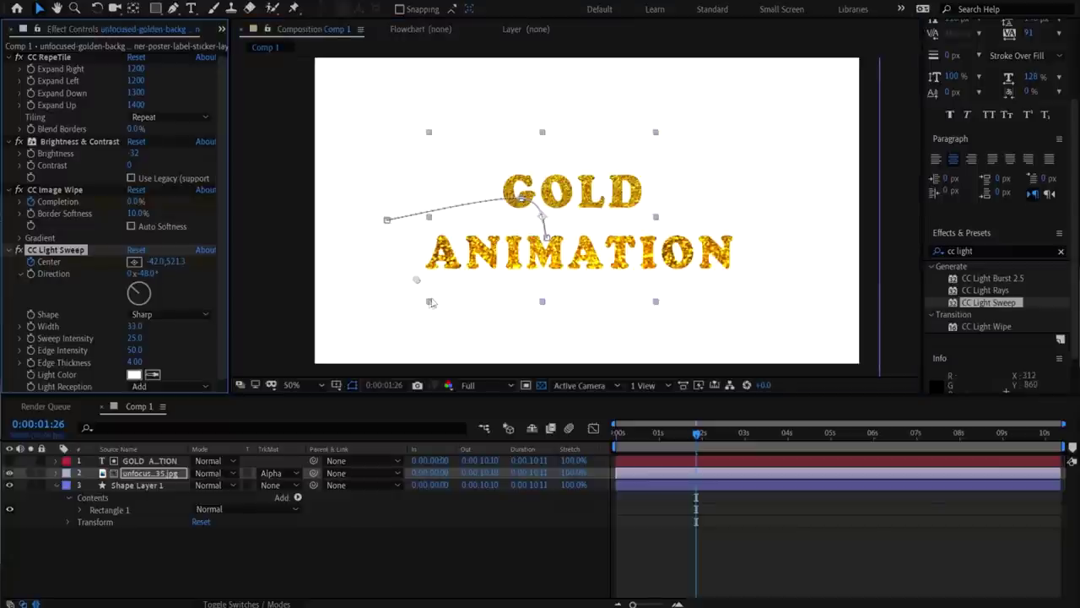
# Step: Keyframe the sweep centre past the text's right at 3:01, then onto ANIMATION (about 535, 403) near four seconds
pyautogui.click(746, 435)
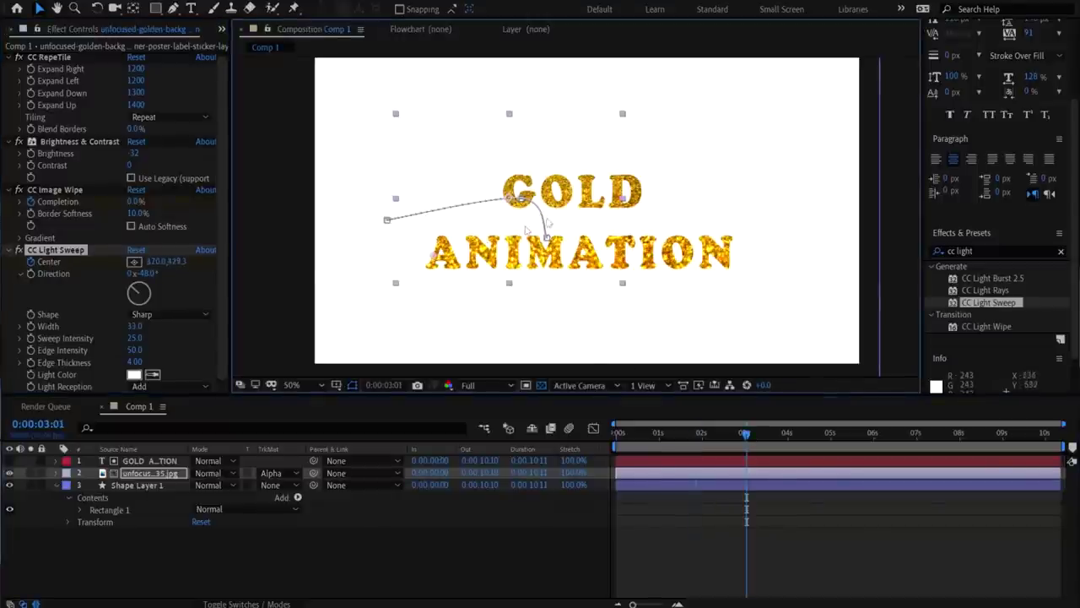
pyautogui.moveTo(525, 229); pyautogui.dragTo(668, 202)
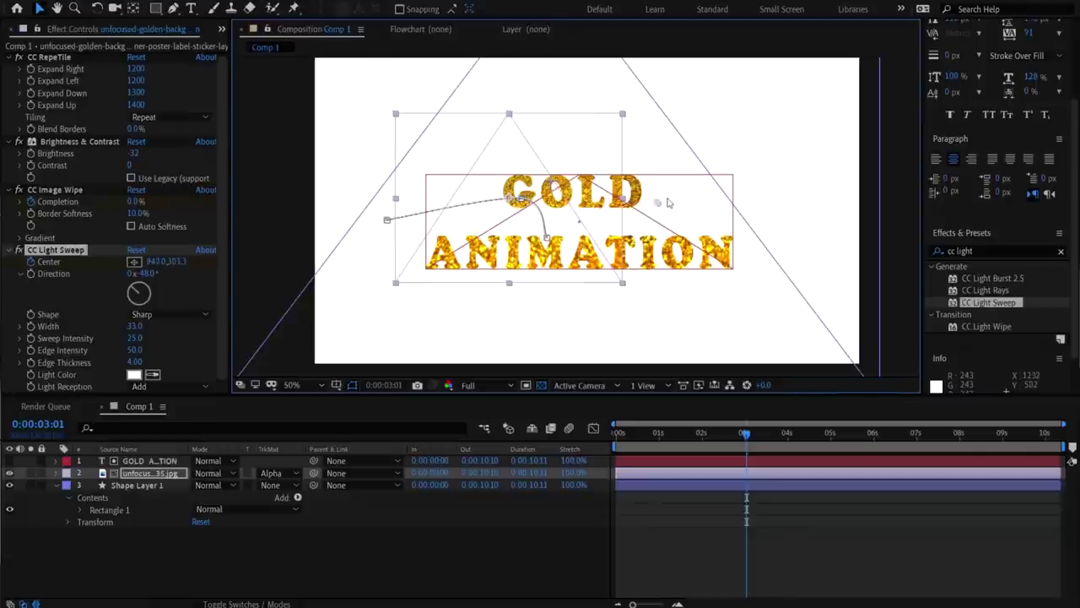
pyautogui.moveTo(688, 197); pyautogui.dragTo(700, 193)
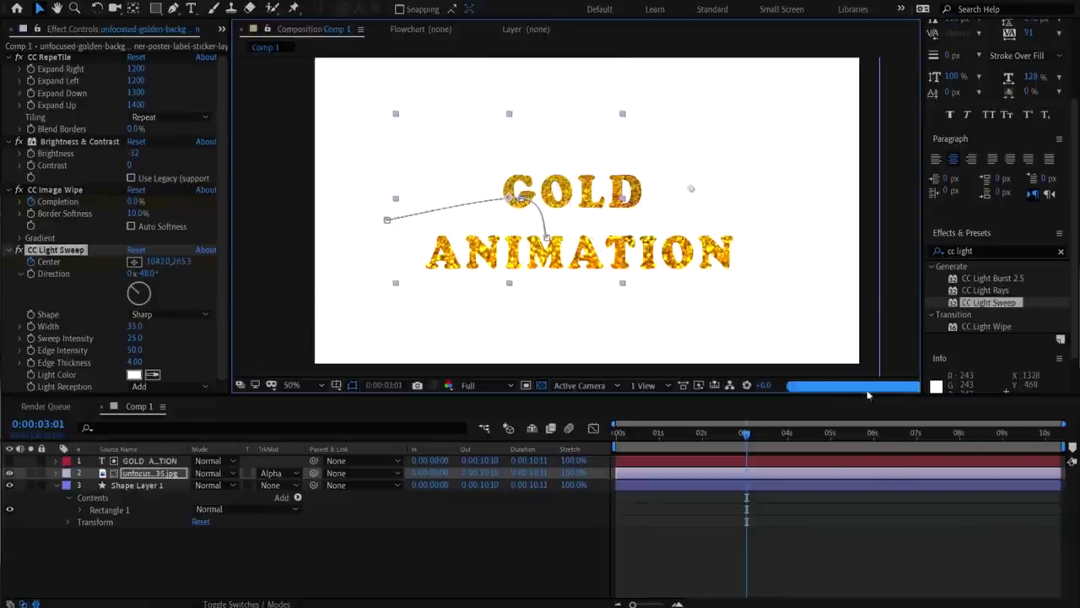
pyautogui.moveTo(746, 432); pyautogui.dragTo(790, 432)
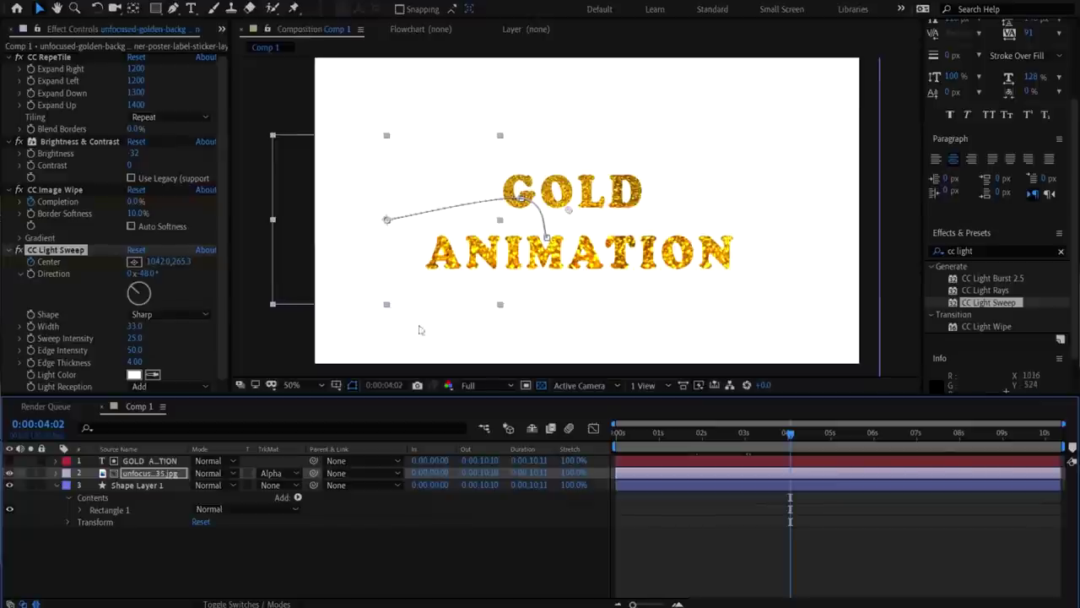
pyautogui.moveTo(155, 260); pyautogui.dragTo(81, 287)
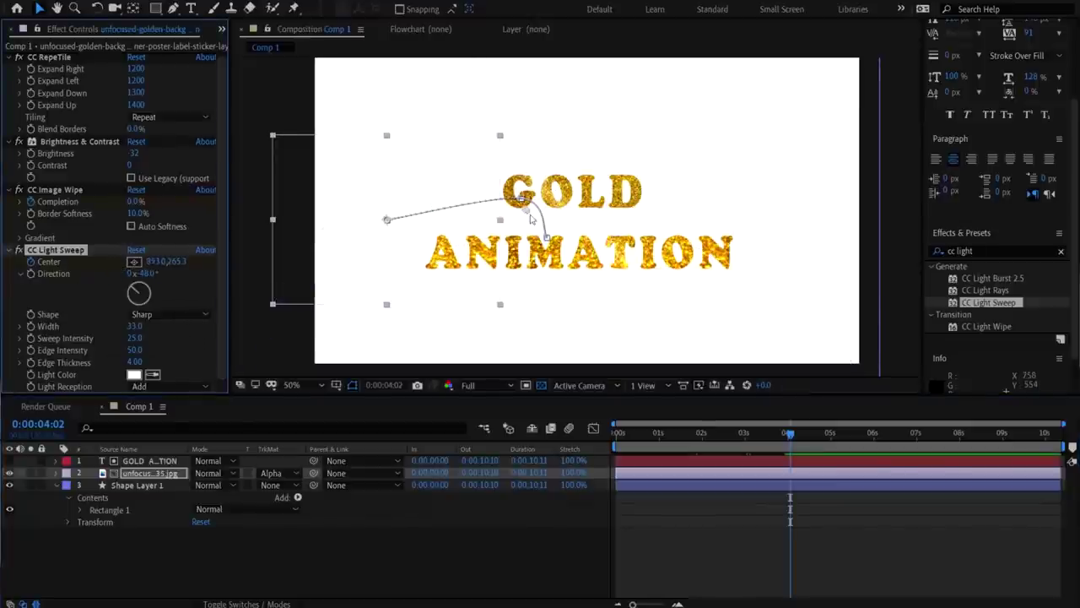
pyautogui.moveTo(523, 203); pyautogui.dragTo(425, 253)
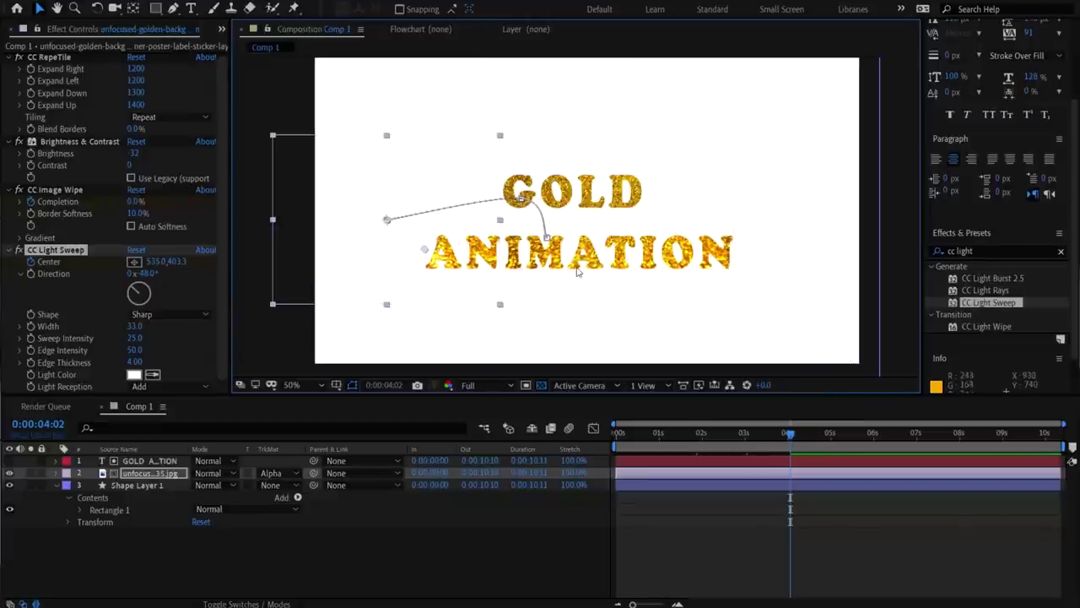
pyautogui.press('.')
pyautogui.click(620, 432)
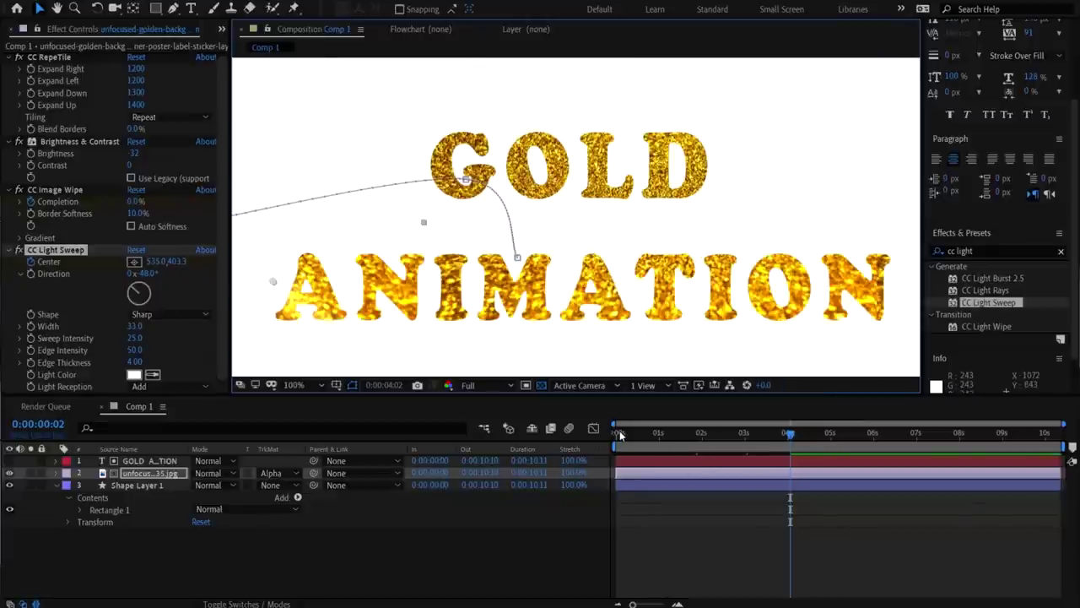
# Step: Preview the animation, stopping around two seconds
pyautogui.press('space')
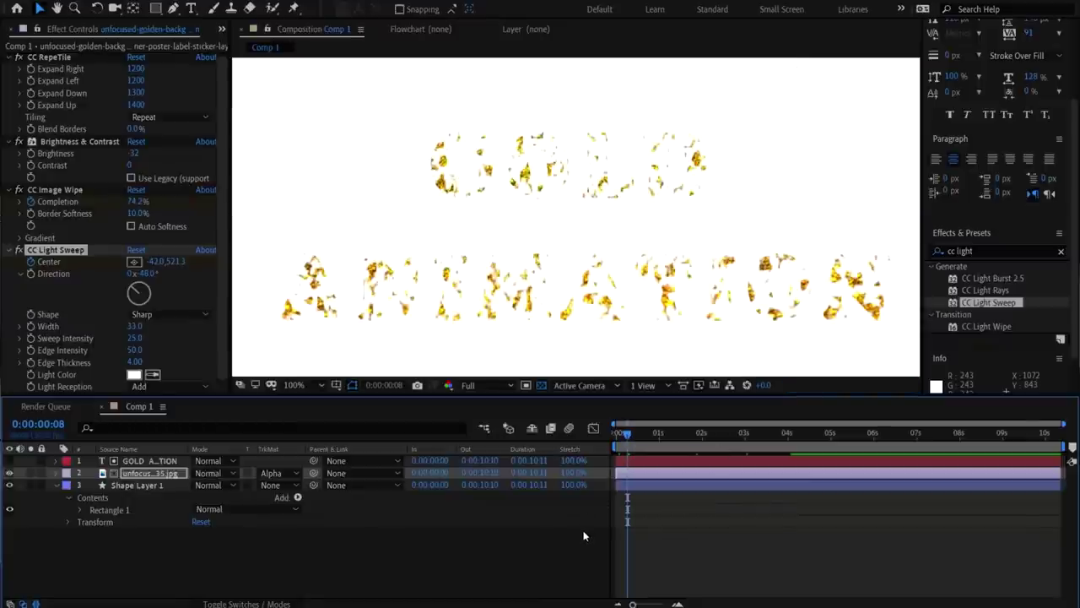
pyautogui.moveTo(626, 433); pyautogui.dragTo(635, 453)
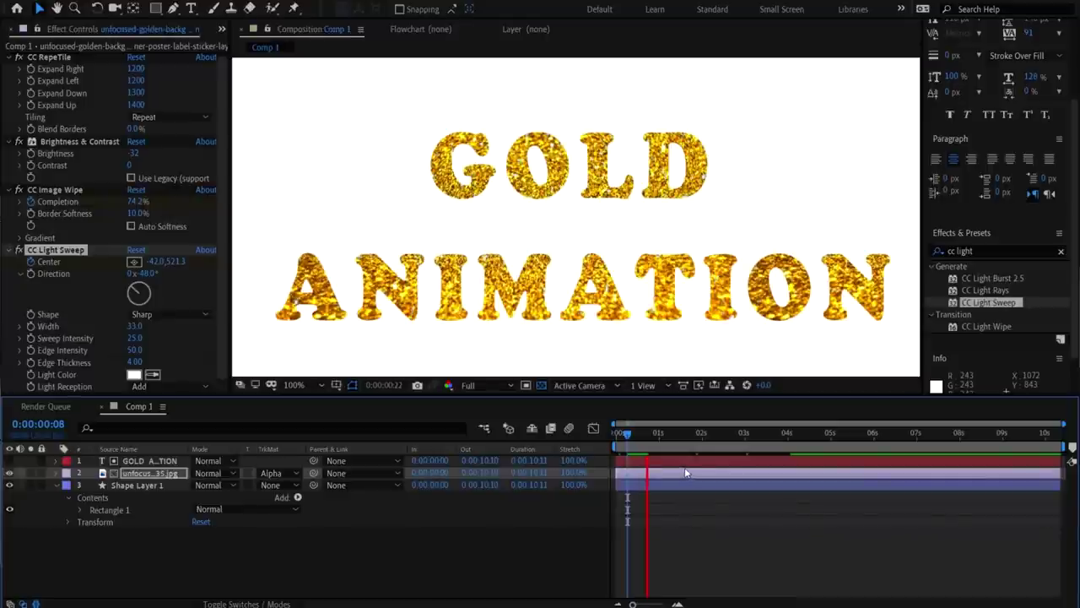
pyautogui.click(705, 439)
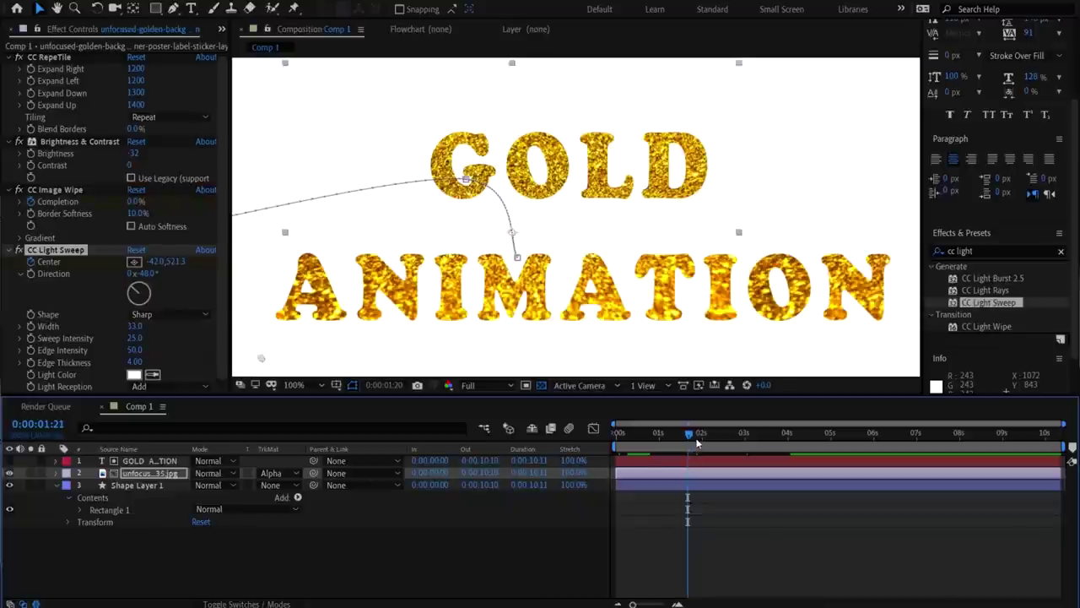
# Step: Raise the light sweep's Edge Intensity to 62 at about 3:26, then deselect the layer
pyautogui.moveTo(716, 446); pyautogui.dragTo(758, 447)
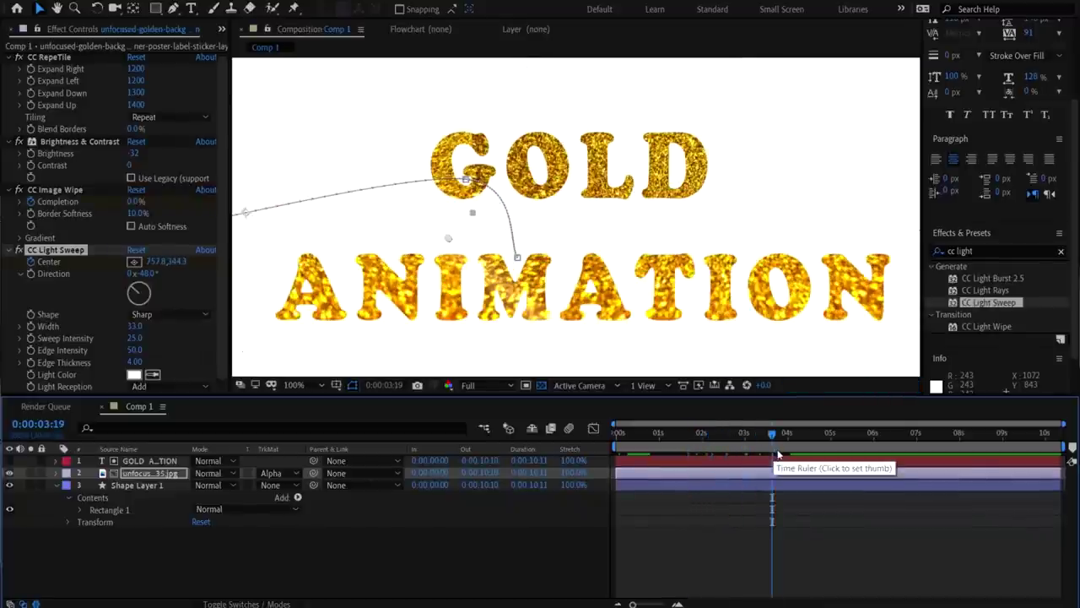
pyautogui.click(783, 454)
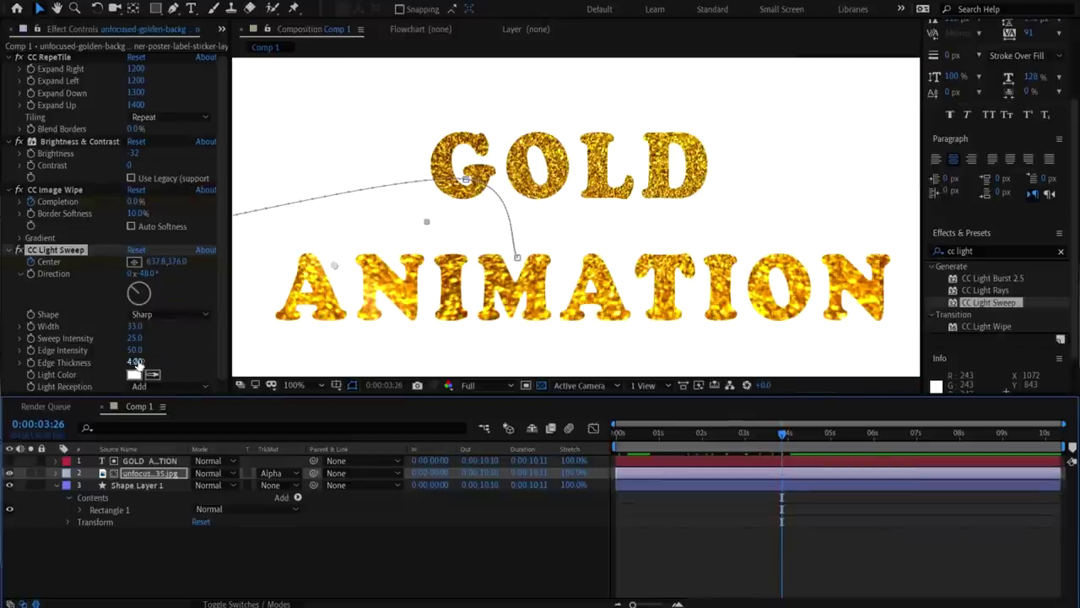
pyautogui.moveTo(135, 349); pyautogui.dragTo(145, 350)
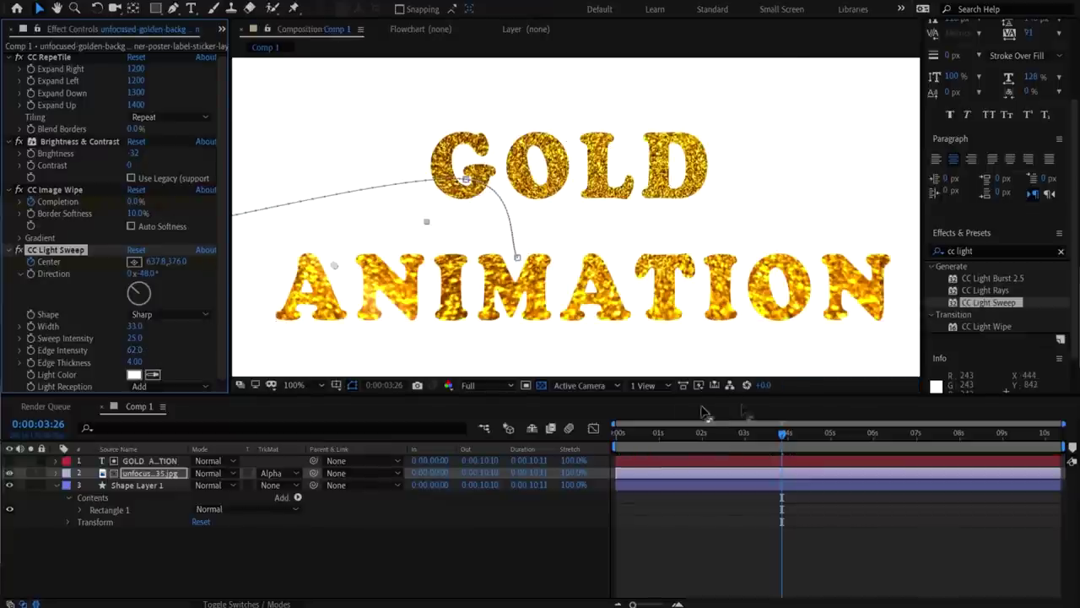
pyautogui.click(711, 433)
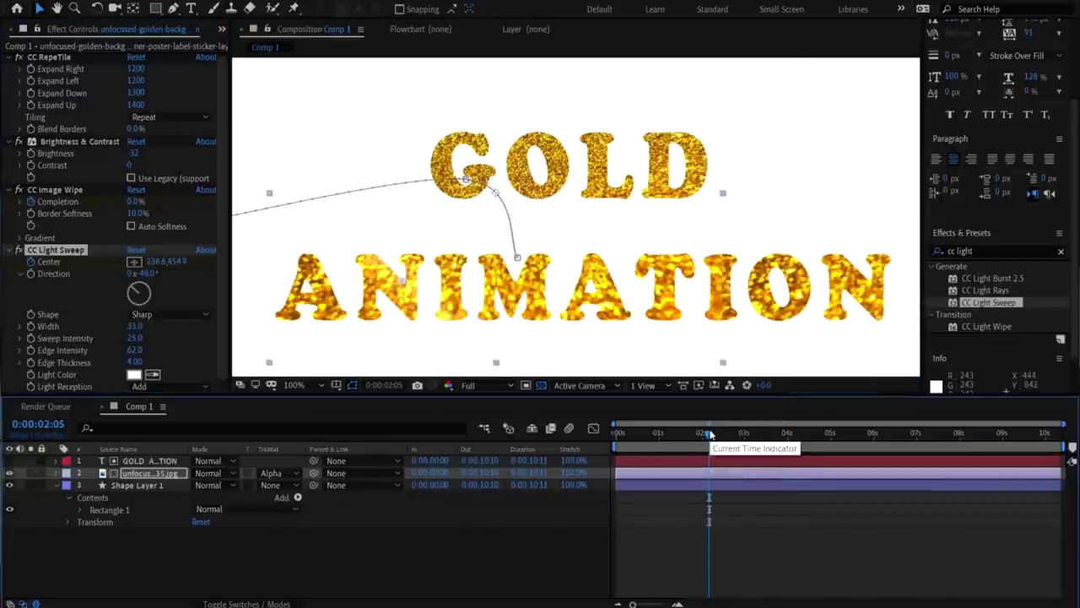
pyautogui.click(533, 530)
pyautogui.scroll(-2, 480, 297)
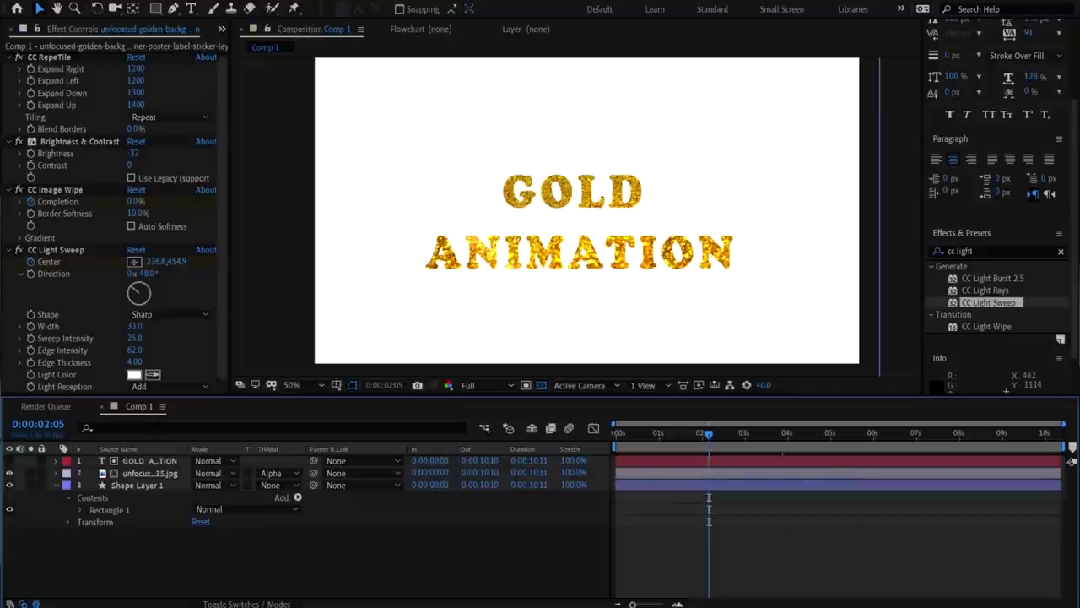
# Step: Add Comp 1 to the Render Queue and open its Lossless Output Module settings
pyautogui.click(102, 130)
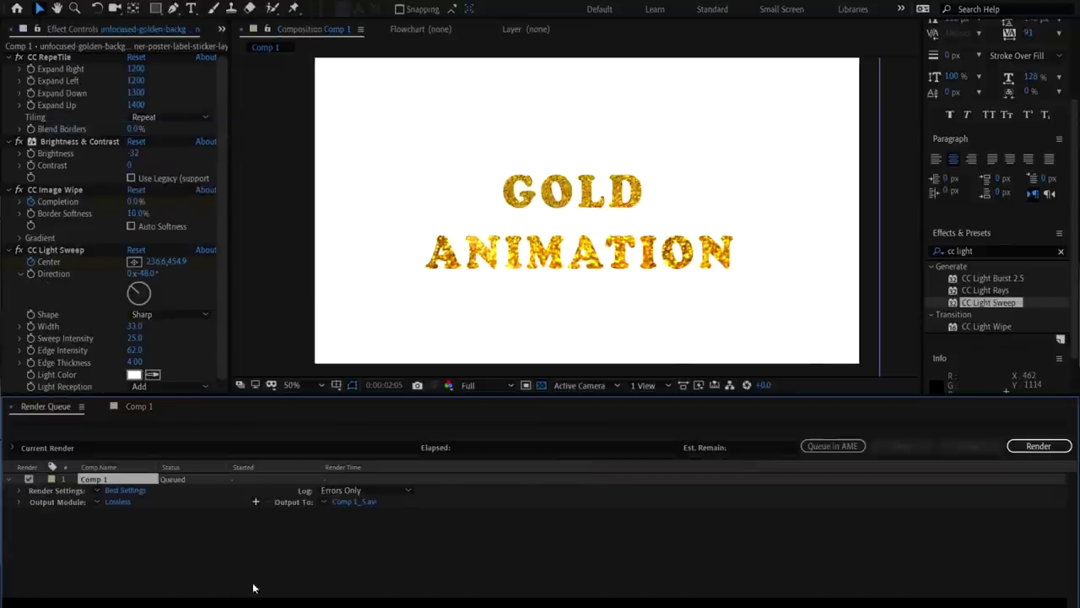
pyautogui.click(117, 501)
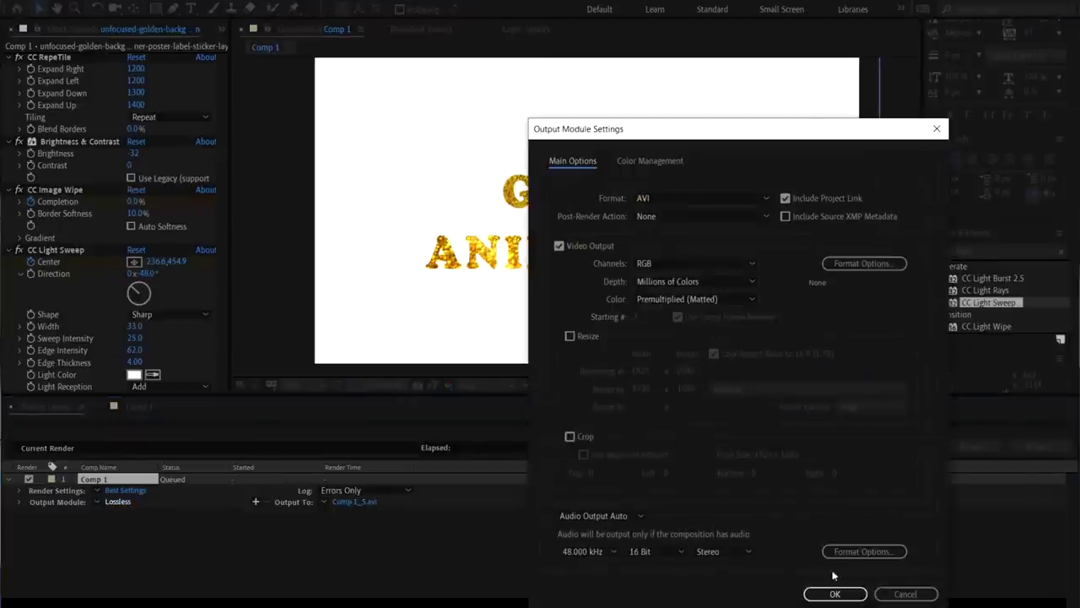